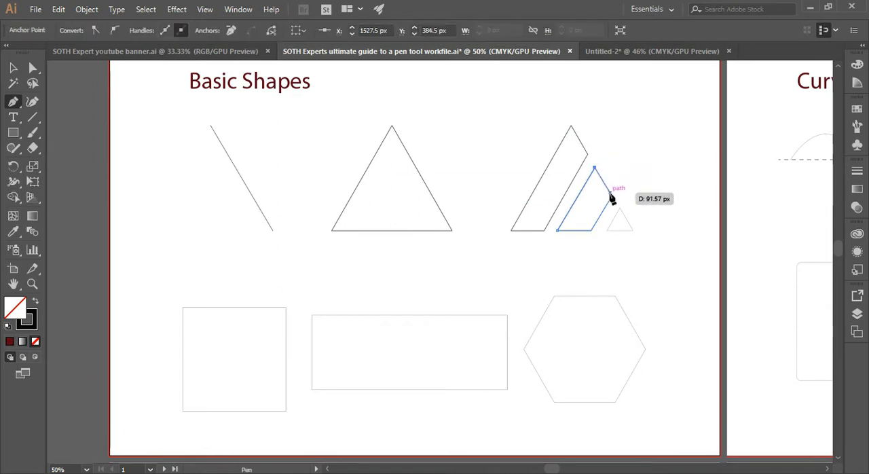
Finish the closed middle slanted stripe of the split triangle and trace the small triangle beside it with the Pen tool.
left_click(592, 230)
left_click(558, 231)
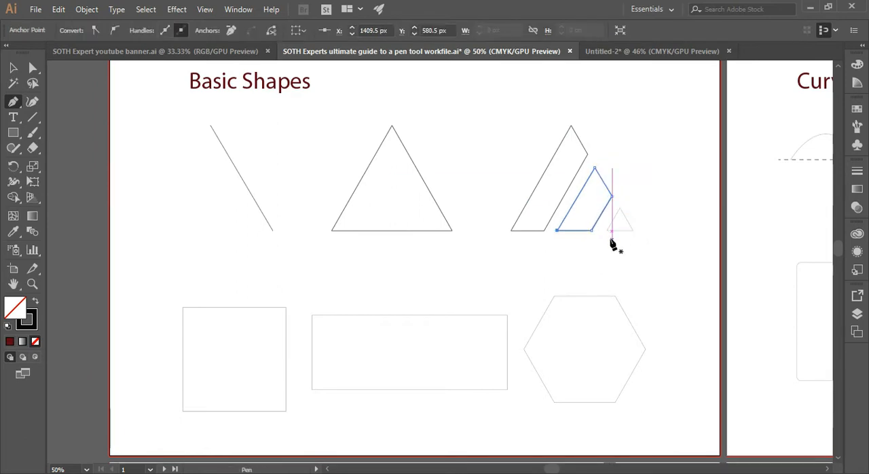
left_click(606, 231)
left_click(620, 206)
left_click(633, 231)
left_click(607, 231)
Trace the square template on the Basic Shapes artboard as a closed path with the Pen tool.
left_click(184, 307)
left_click(286, 307)
left_click(286, 411)
left_click(182, 411)
left_click(183, 308)
Trace the wide rectangle template beside the square as a closed path with the Pen tool.
left_click(312, 315)
left_click(507, 315)
left_click(507, 389)
left_click(312, 389)
left_click(312, 315)
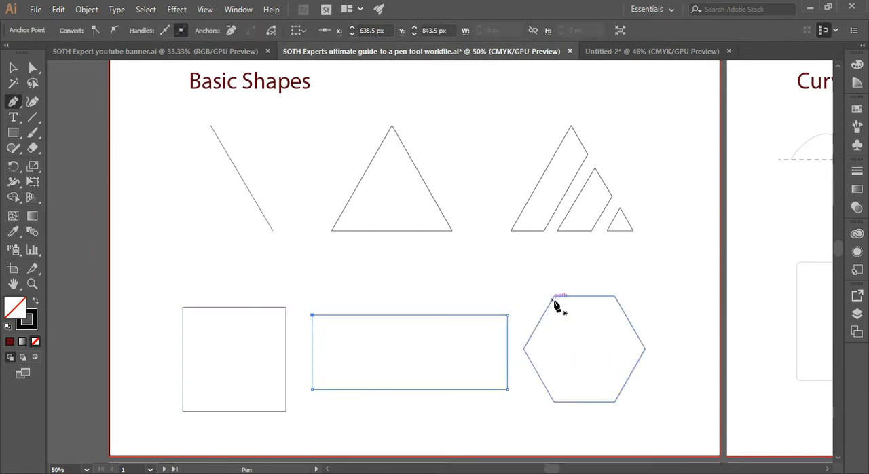
Trace the hexagon template as a closed six-sided path with the Pen tool.
left_click(554, 296)
left_click(616, 296)
left_click(645, 349)
left_click(615, 403)
left_click(554, 403)
left_click(523, 349)
left_click(554, 297)
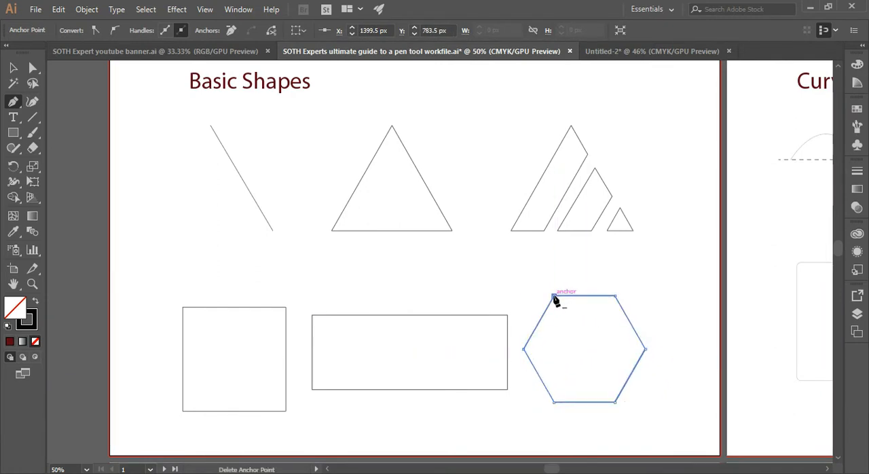
Lock the wave template on the Curve 'em artboard and trace it with the Pen tool, using a smooth middle anchor on the dashed line.
left_click_drag(550, 470, 557, 471)
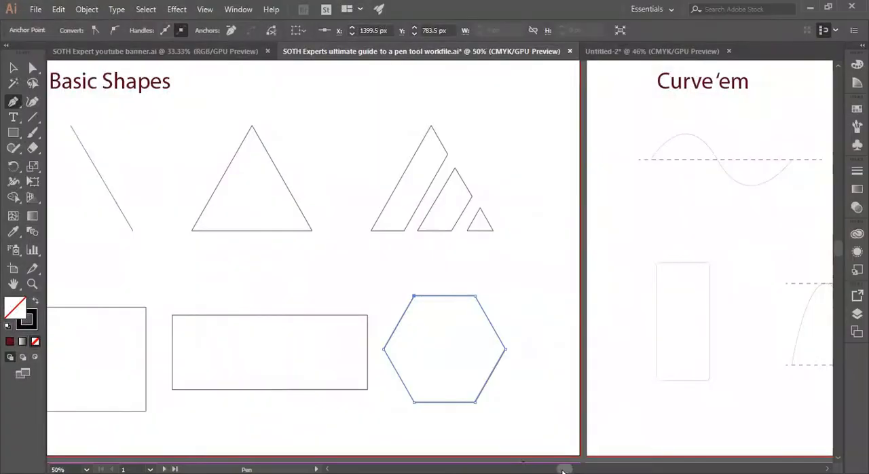
left_click_drag(563, 470, 600, 471)
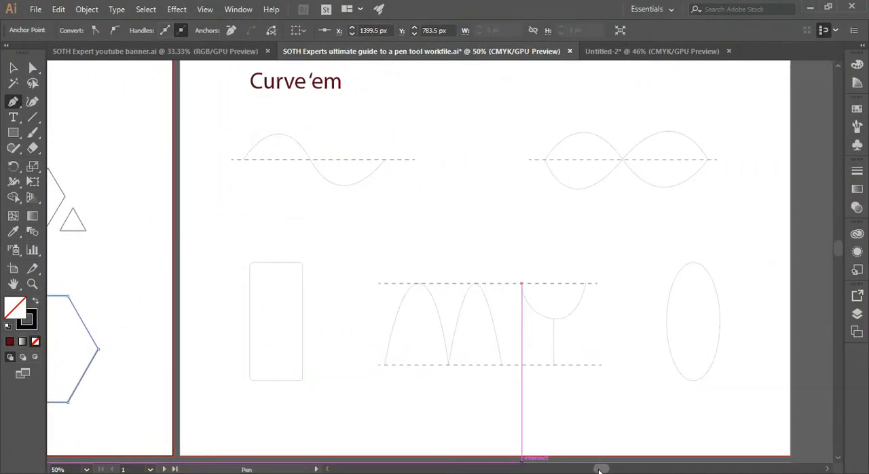
left_click(243, 161)
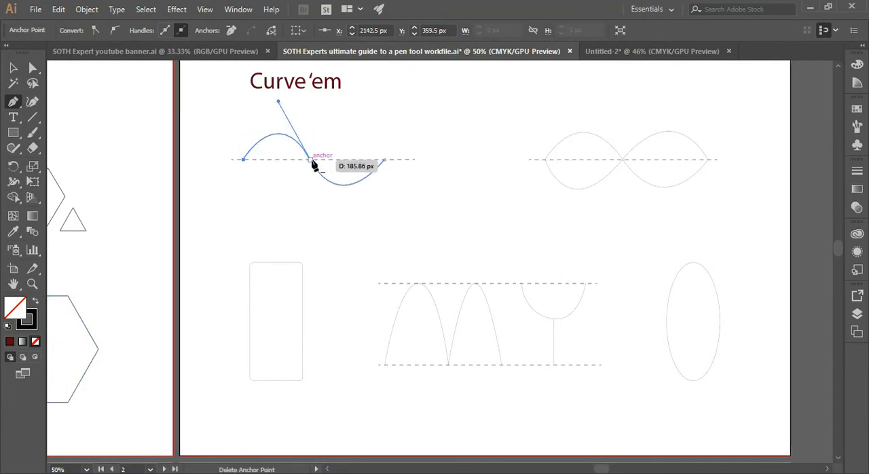
key("ctrl+2")
left_click(244, 160)
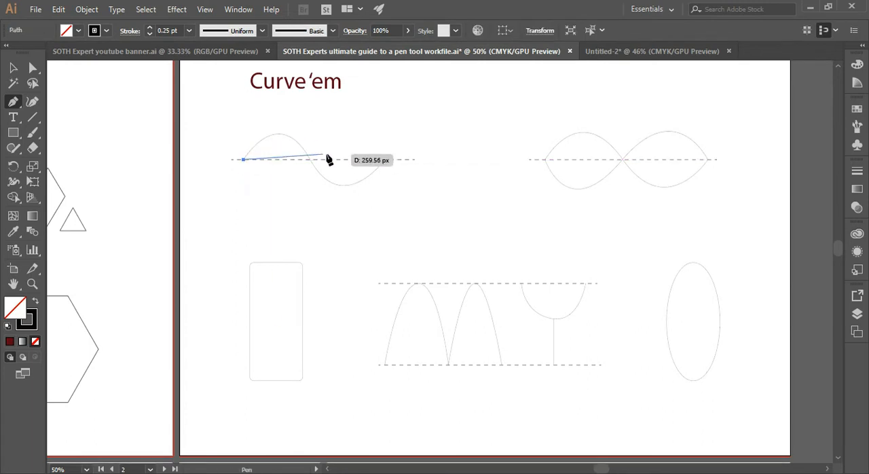
left_click_drag(310, 160, 342, 220)
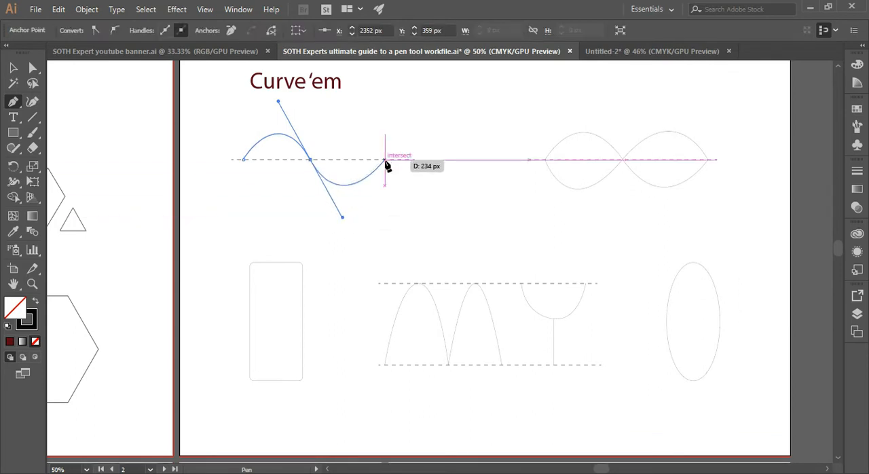
left_click(385, 160)
left_click(15, 68)
left_click(244, 216)
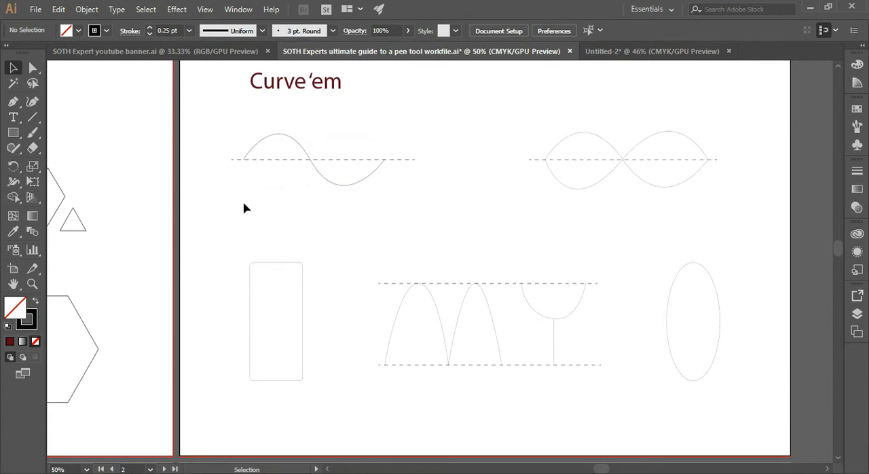
Set the stroke weight of the traced wave to 1 pt.
left_click(282, 135)
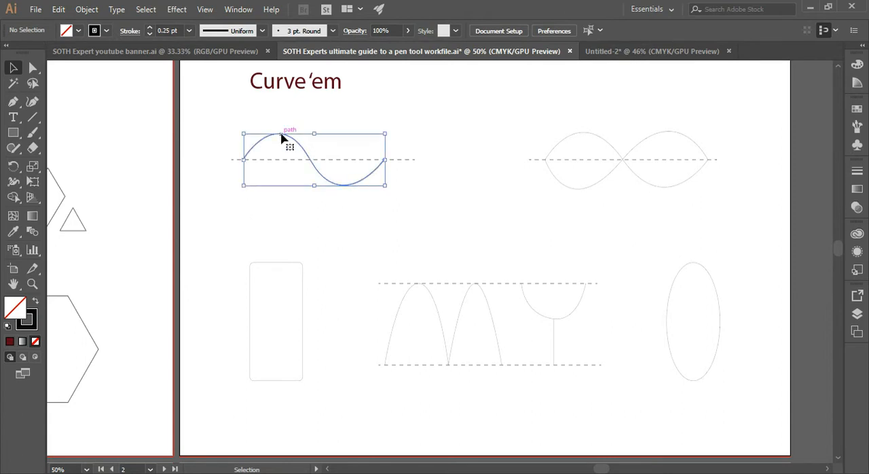
left_click(149, 28)
left_click(218, 146)
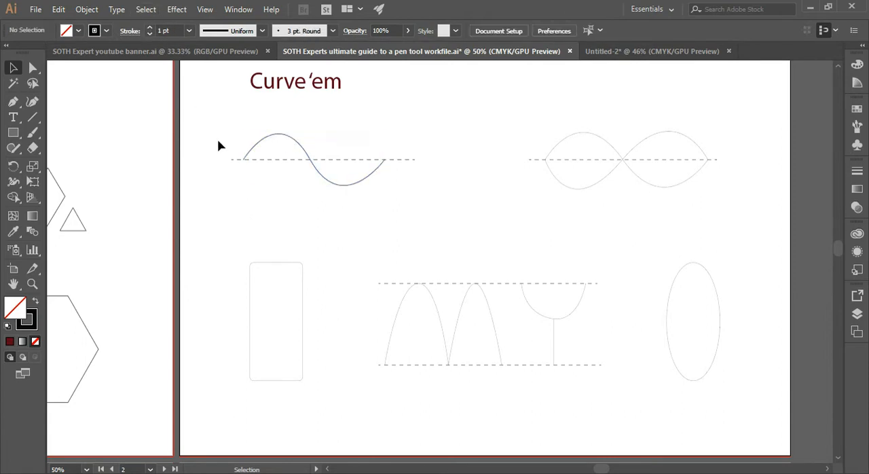
Trace the figure-eight template beside the wave as one closed curved path with the Pen tool, crossing at the centre of the dashed line.
left_click(13, 101)
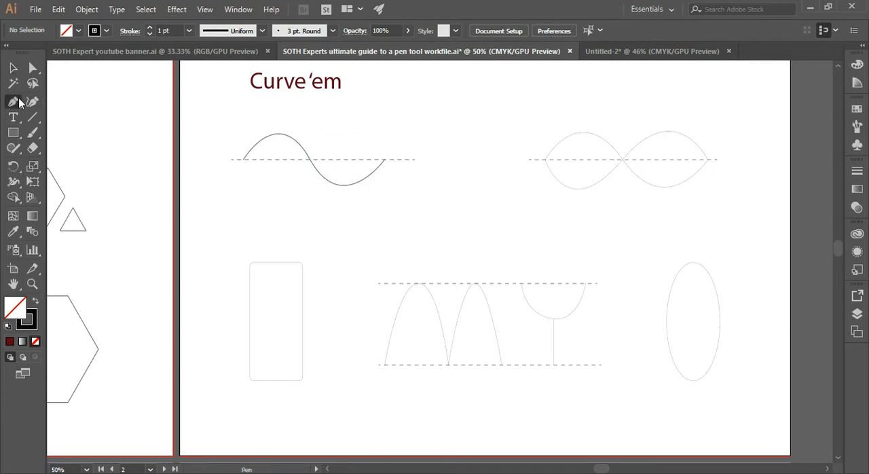
left_click(545, 159)
left_click_drag(623, 160, 669, 225)
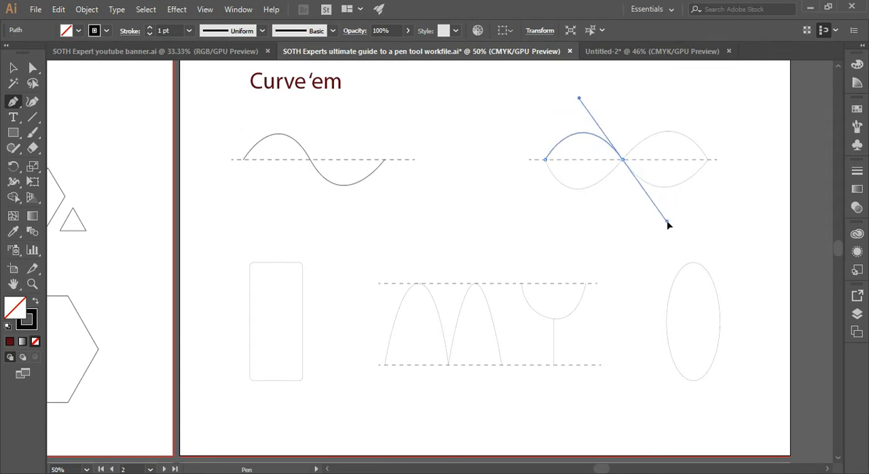
left_click(709, 162)
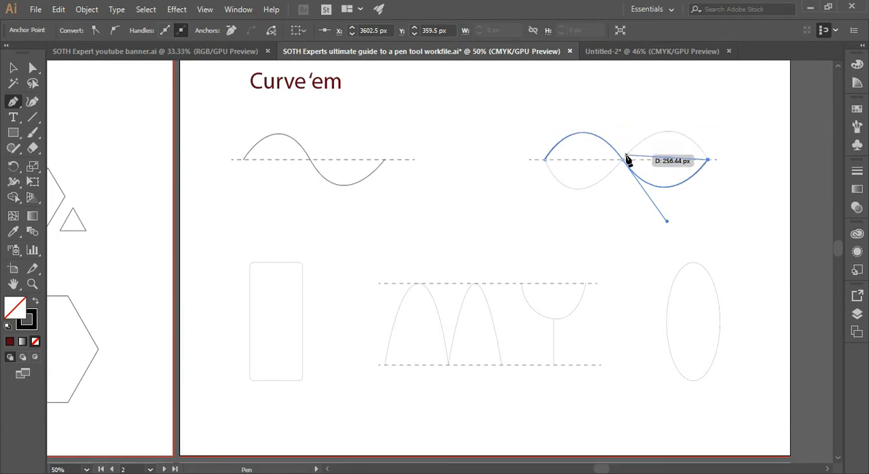
key("ctrl+1")
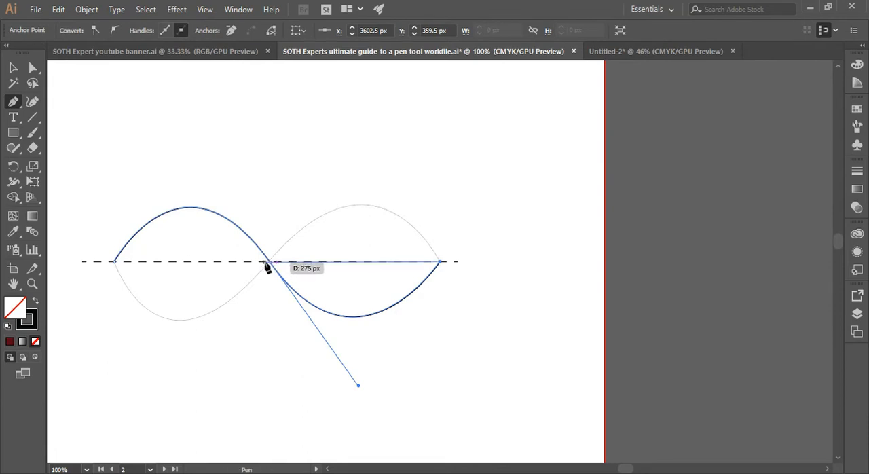
left_click_drag(267, 264, 150, 401)
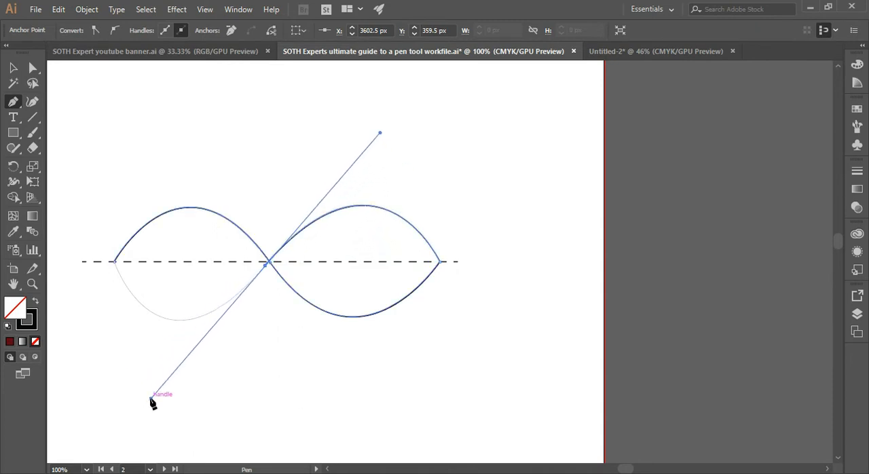
left_click(115, 261)
mouse_move(107, 265)
left_mouse_down()
mouse_move(110, 255)
mouse_move(108, 264)
left_mouse_up()
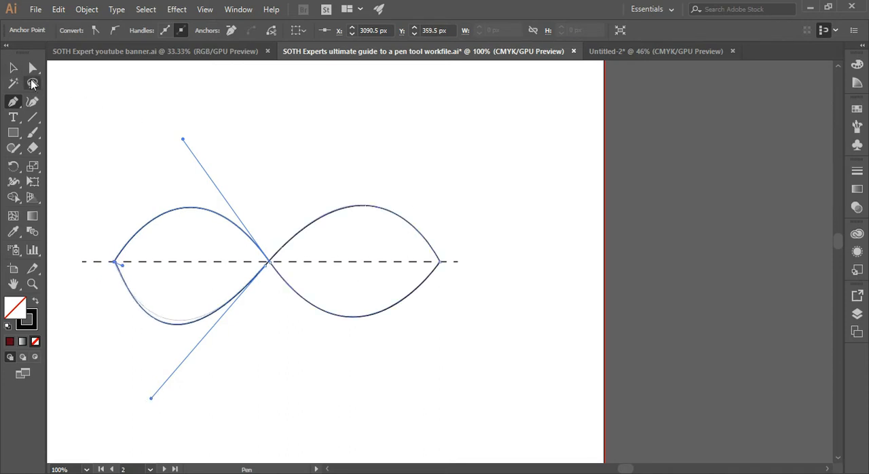
left_click(13, 68)
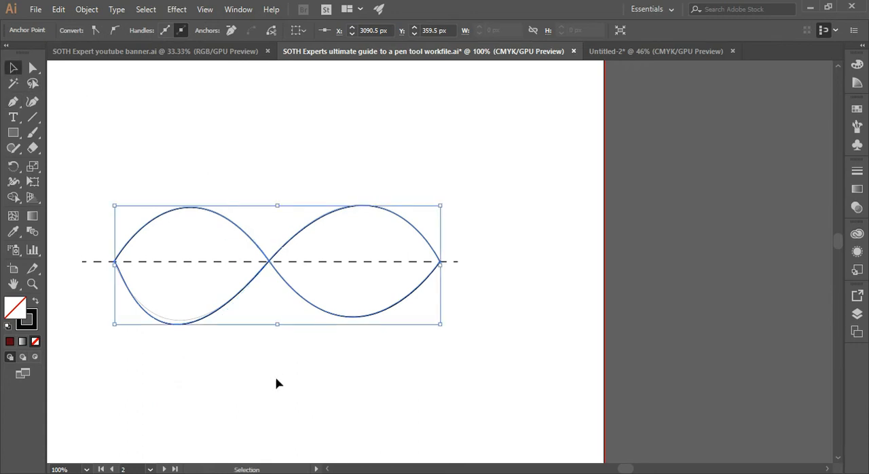
left_click(103, 85)
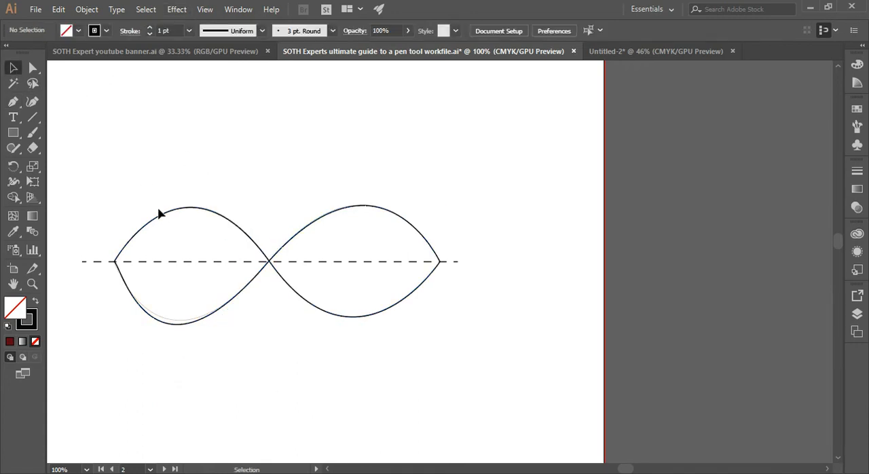
Fill the traced figure-eight shape with green, picked from the CMYK spectrum.
left_click(159, 219)
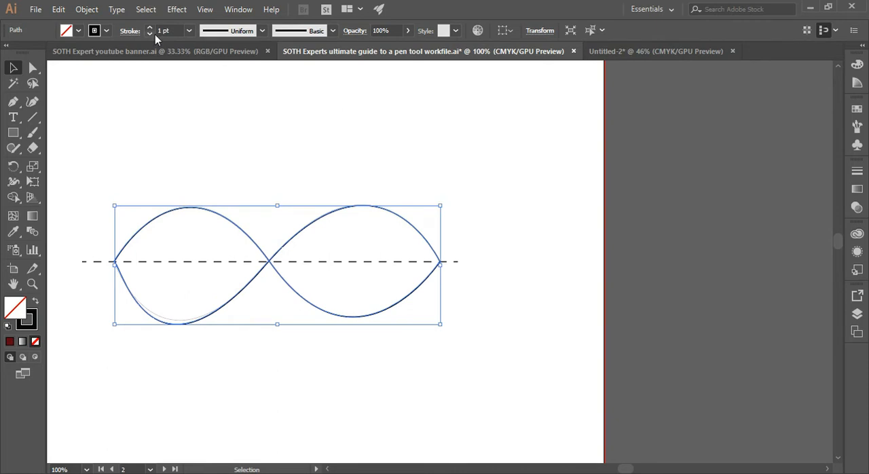
left_click(67, 31, "shift")
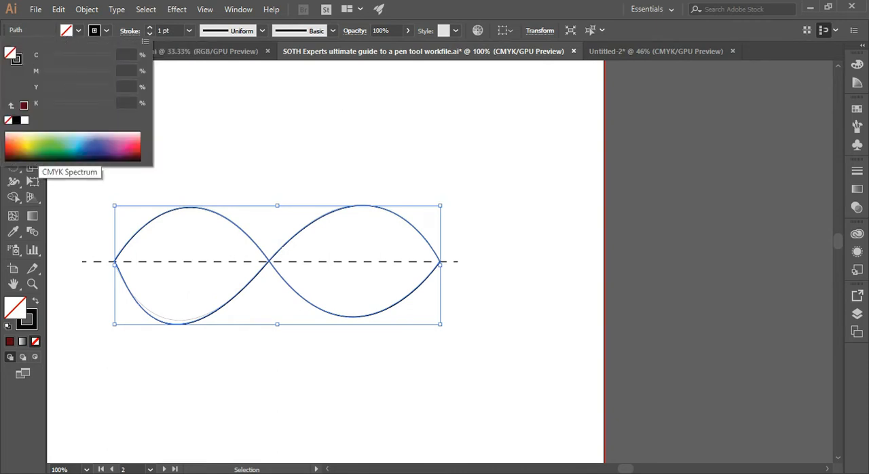
left_click(34, 152)
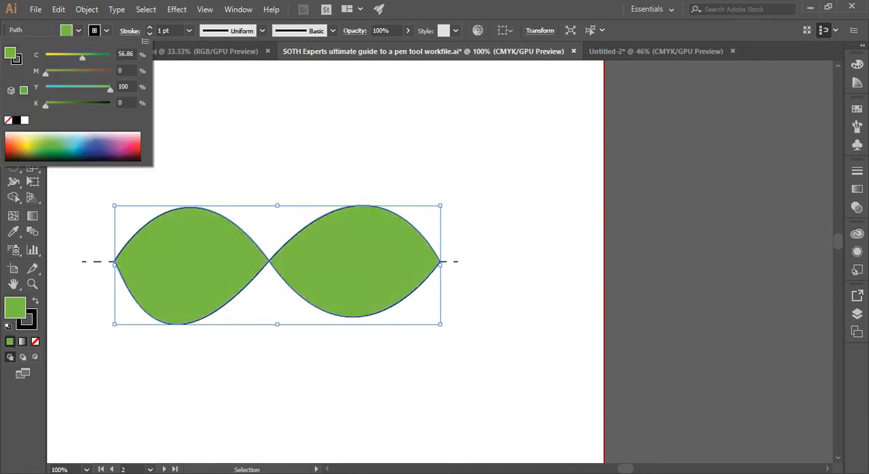
left_click(67, 34)
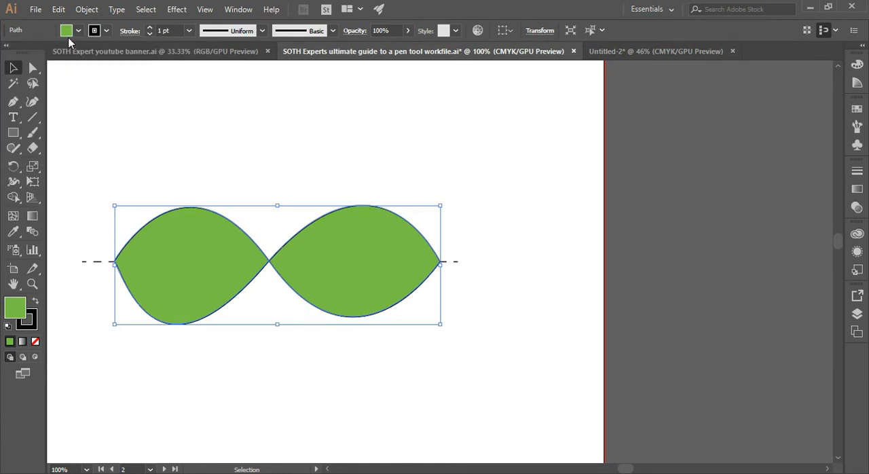
left_click(93, 124)
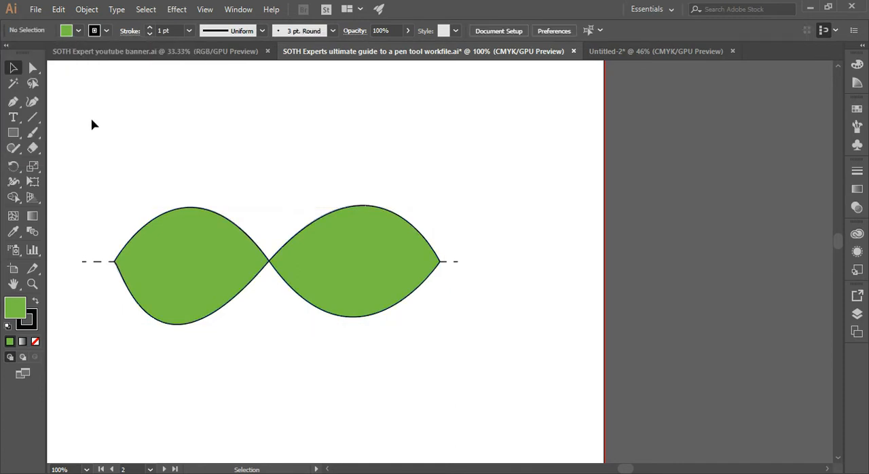
Remove the green fill from the figure-eight shape by setting its fill to None.
key("ctrl+minus")
key("ctrl+minus")
key("ctrl+minus")
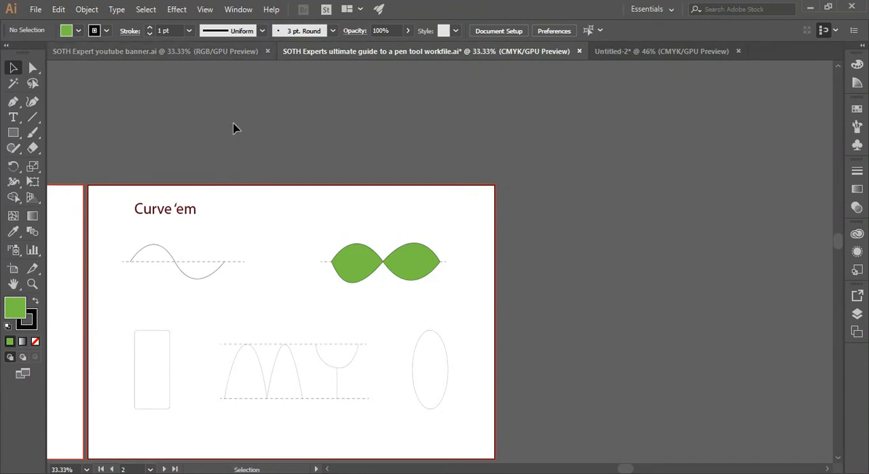
left_click(360, 265)
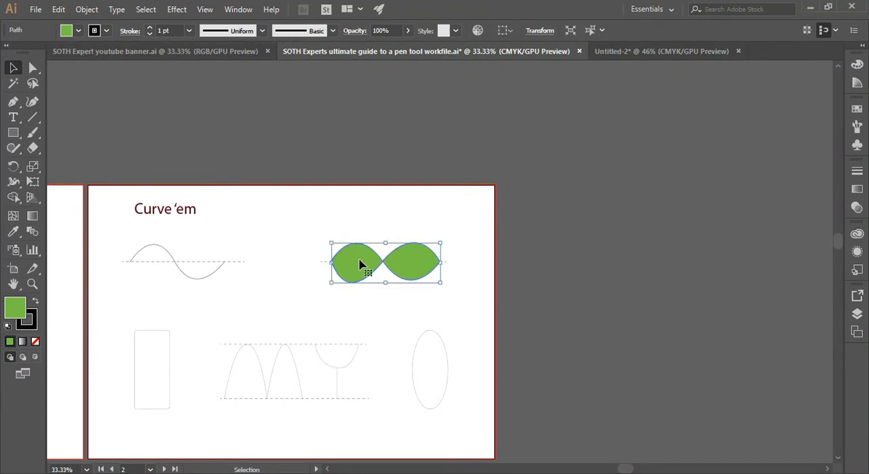
left_click(78, 32)
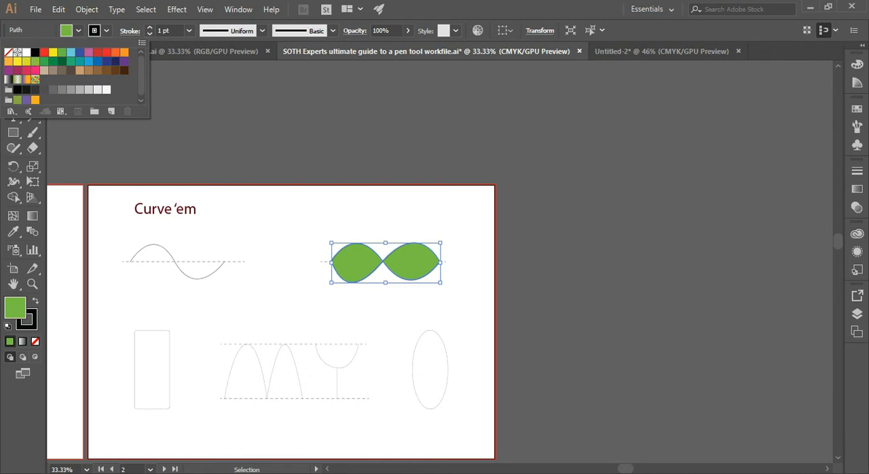
left_click(8, 53)
double_click(183, 276)
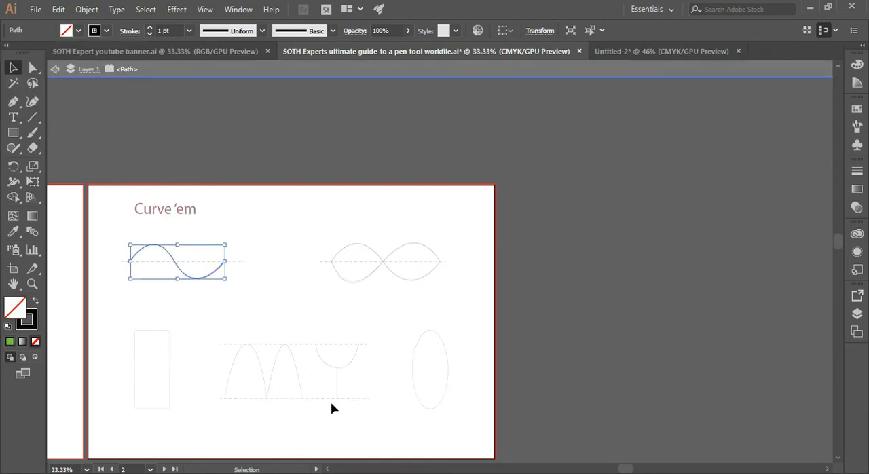
left_click(283, 315)
left_click_drag(626, 468, 602, 471)
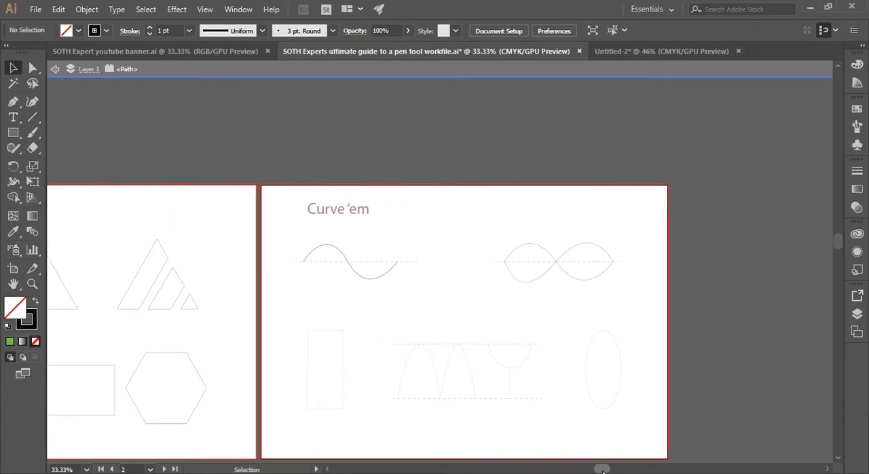
left_click_drag(838, 244, 838, 256)
right_click(456, 185)
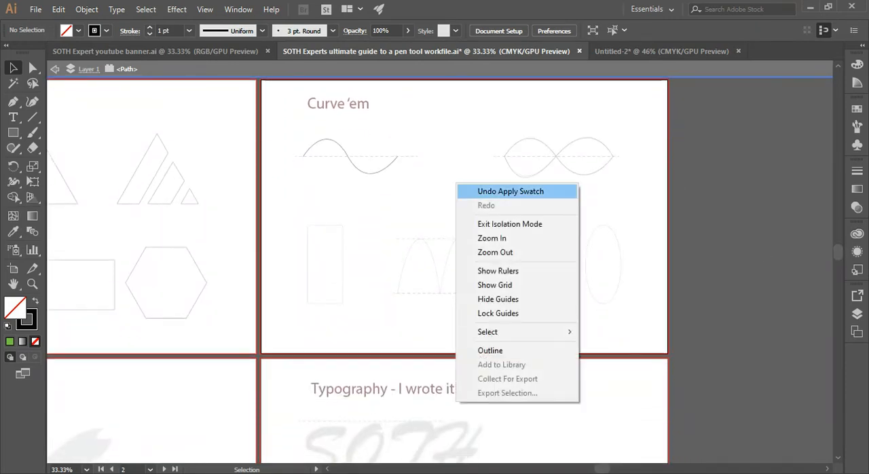
left_click(475, 223)
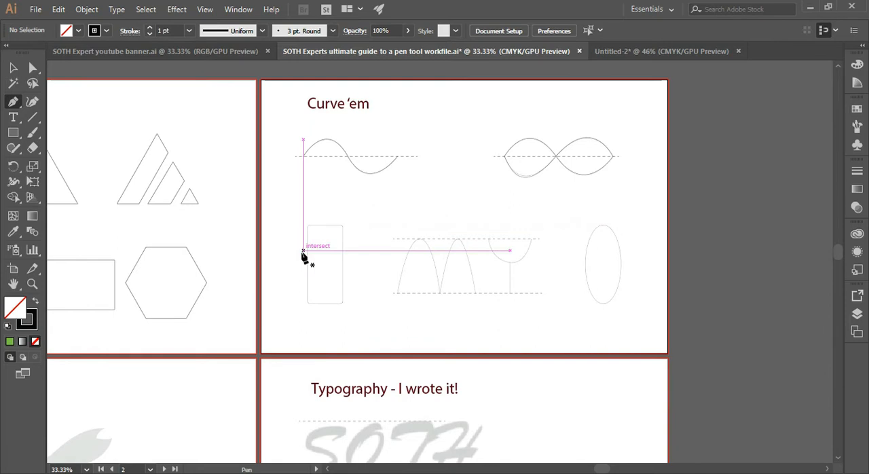
Start tracing the rounded rectangle template with the Pen tool, from the upper left edge across the top and around both upper corners.
key("ctrl+plus")
key("ctrl+plus")
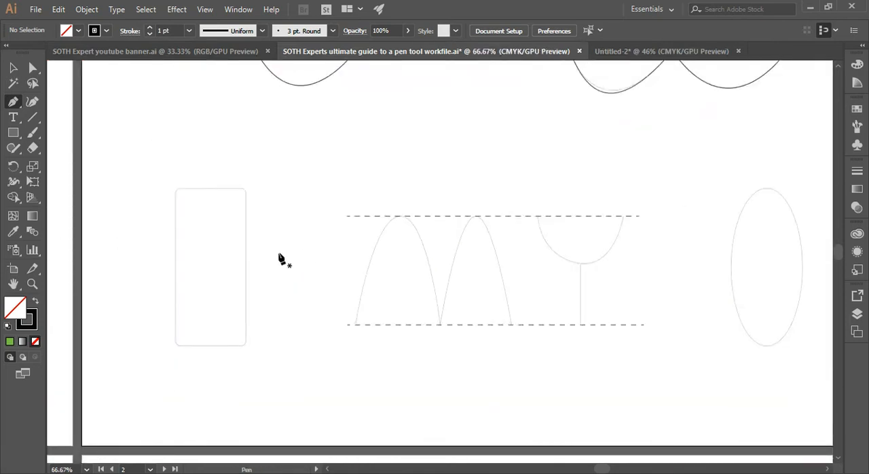
left_click(175, 202)
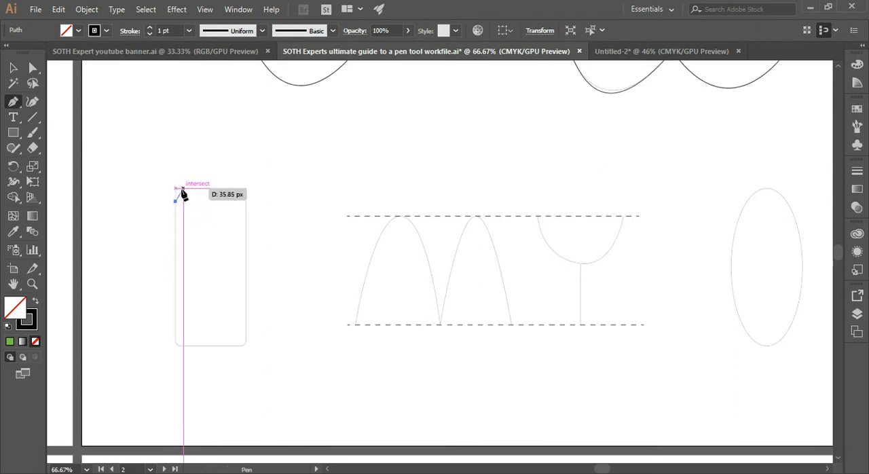
key("ctrl+equal")
key("ctrl+equal")
key("ctrl+equal")
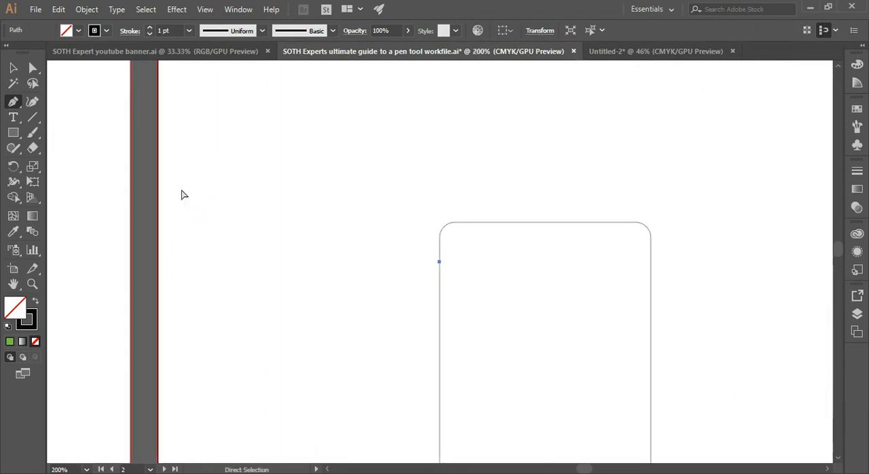
left_click(440, 238)
left_click_drag(455, 223, 465, 224)
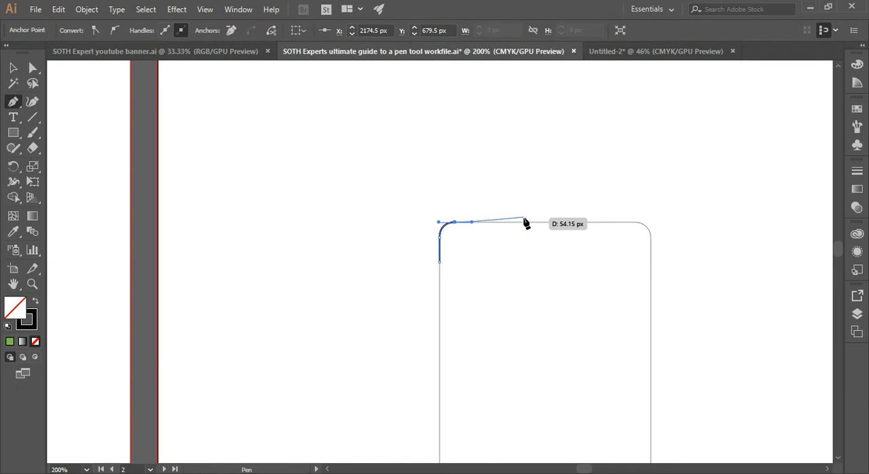
left_click(629, 223)
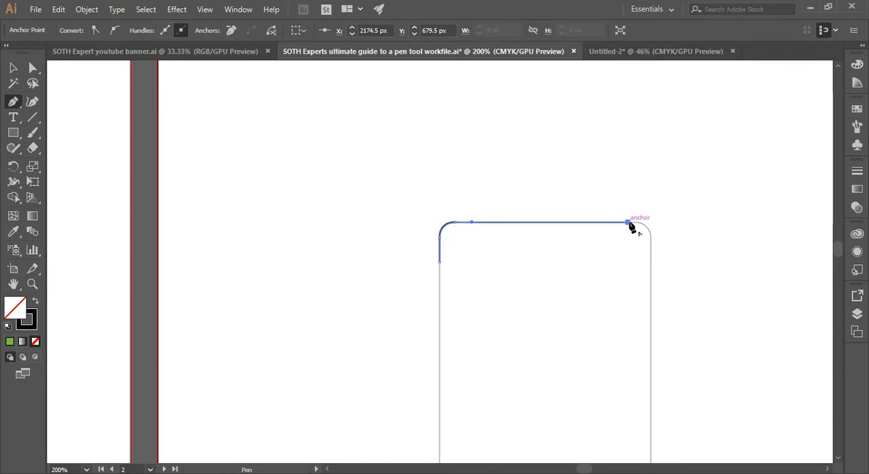
left_click_drag(651, 237, 655, 259)
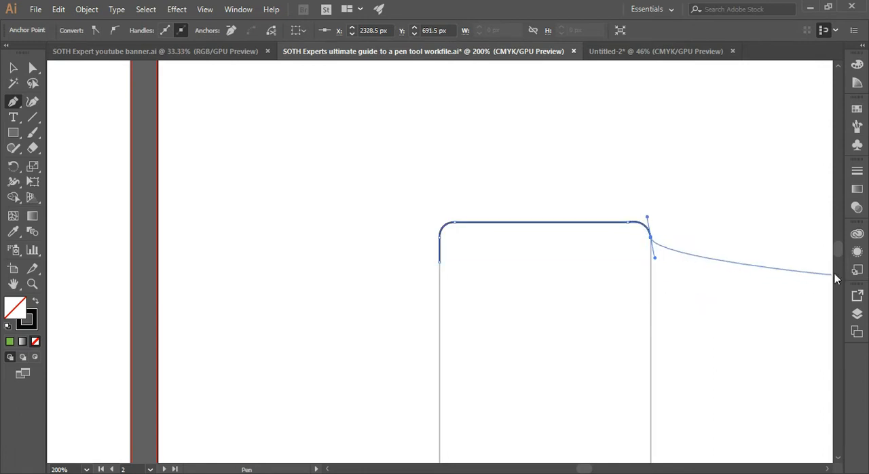
Continue the rounded rectangle path down its right edge, around the lower right corner, along the bottom edge and around the lower left corner.
scroll(838, 255, "down", 5)
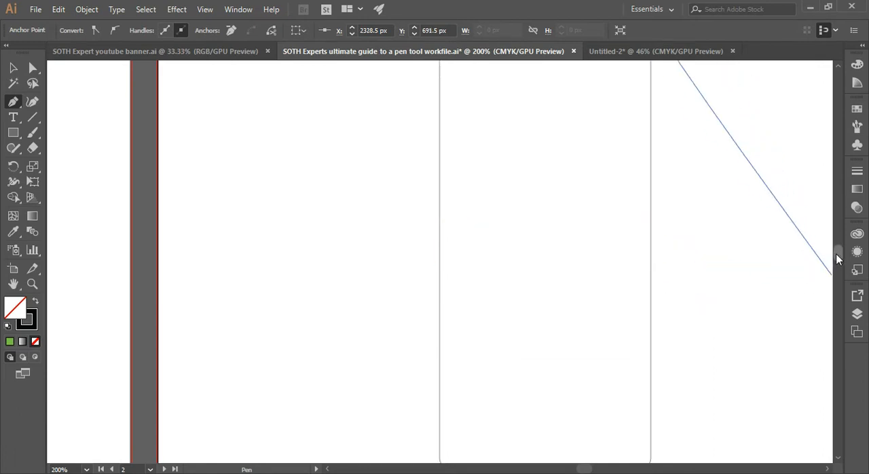
scroll(840, 258, "down", 4)
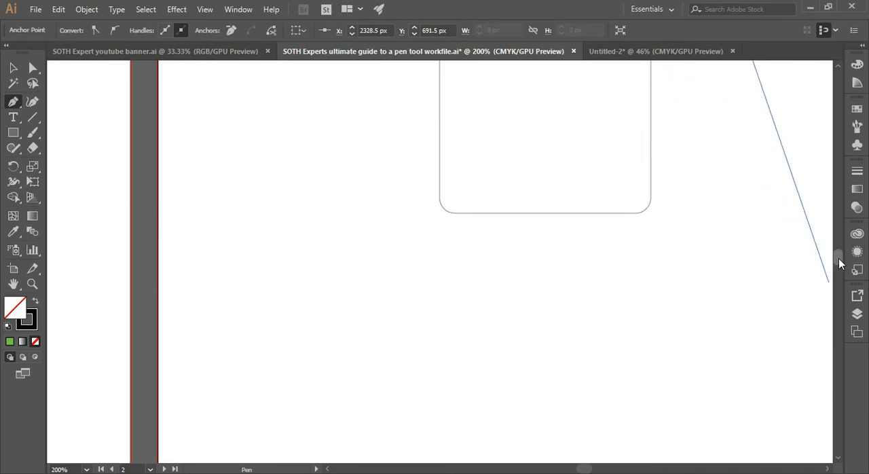
left_click(651, 192)
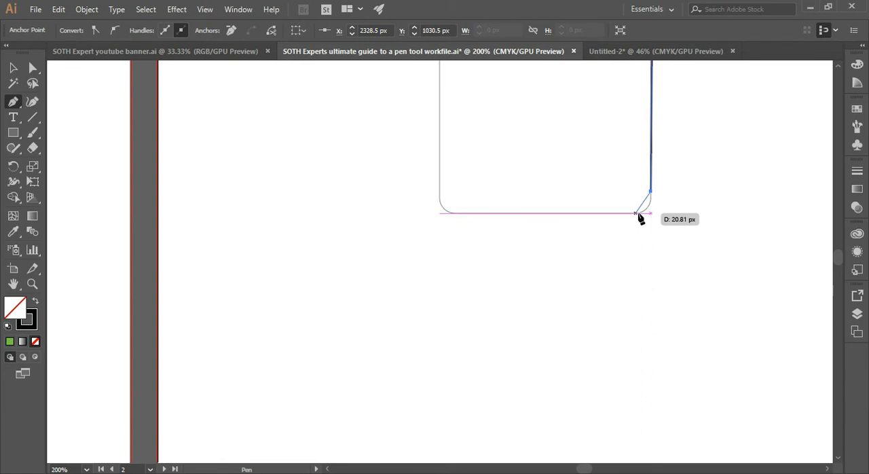
left_click_drag(637, 213, 622, 214)
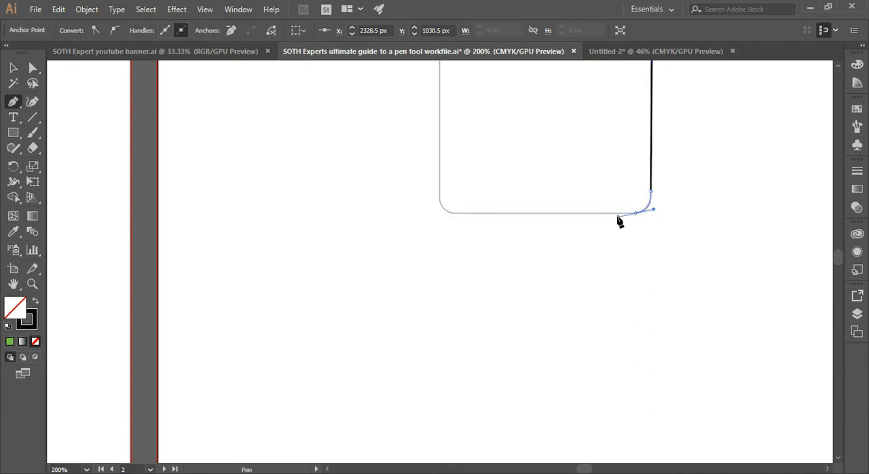
left_click(462, 214)
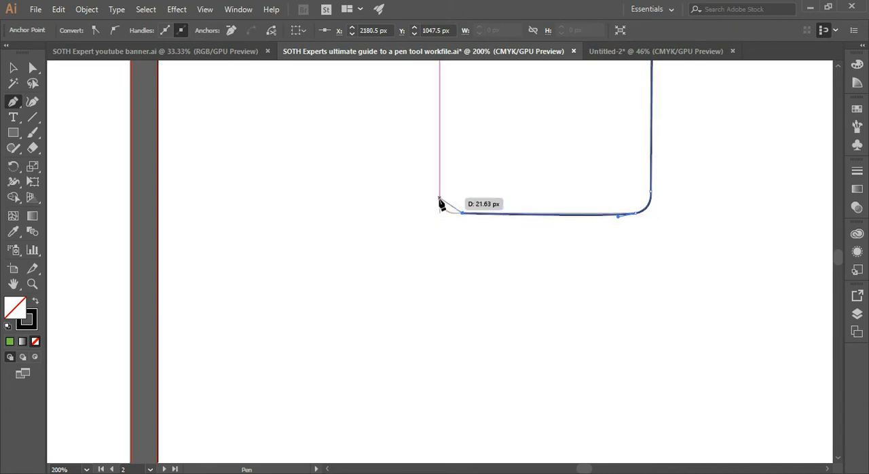
left_click(440, 199)
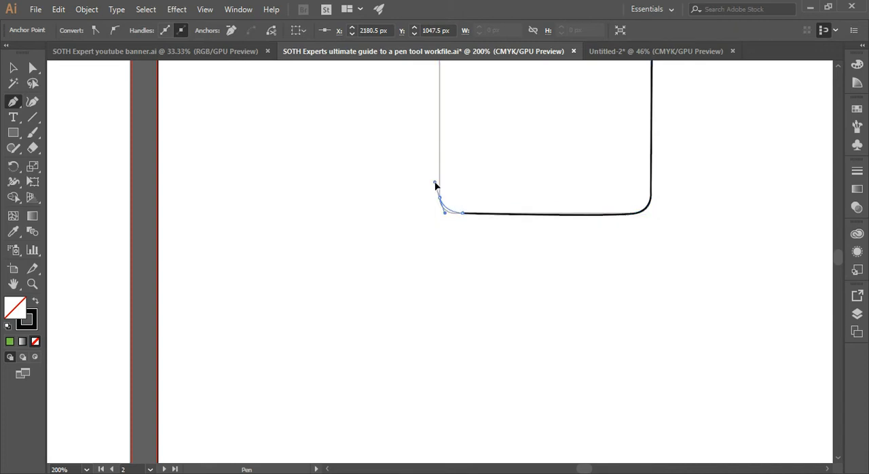
left_click(440, 179)
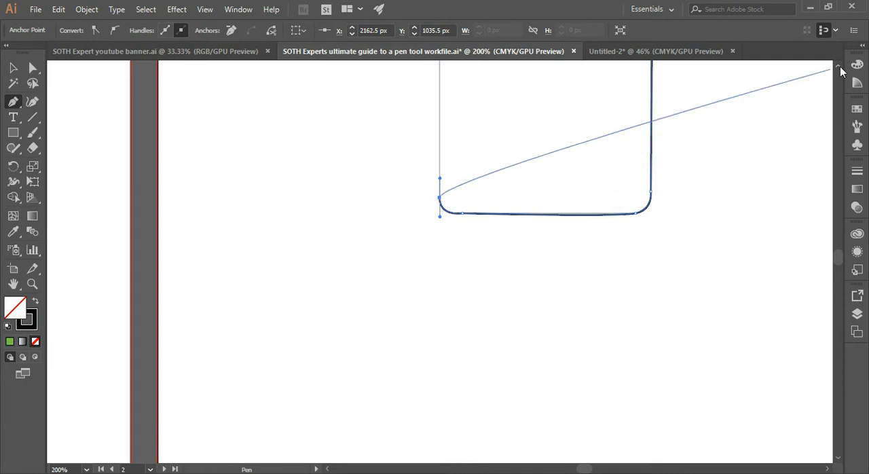
Close the rounded rectangle path at its starting anchor on the left edge and deselect it.
key("ctrl+minus")
key("ctrl+minus")
key("ctrl+minus")
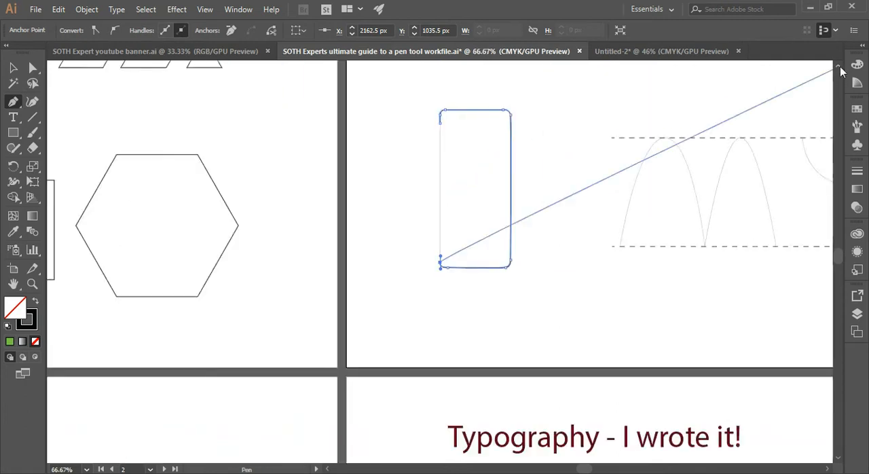
left_click(440, 124)
left_click(12, 71)
left_click(8, 72)
left_click(341, 261)
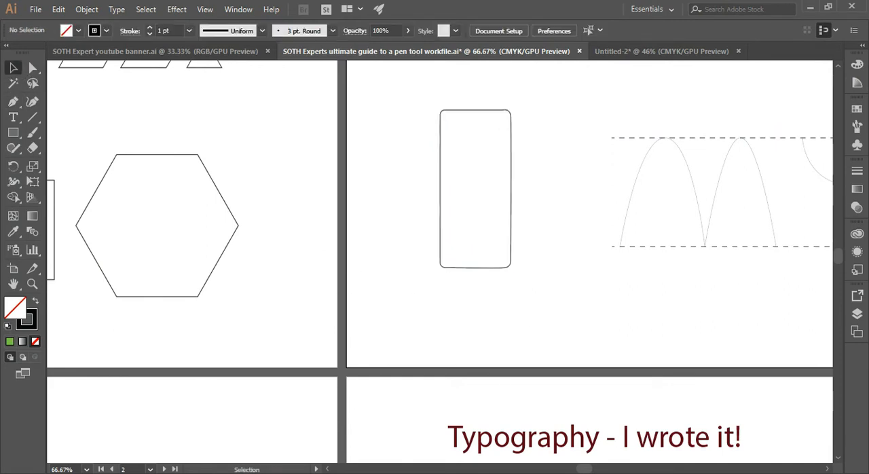
Trace the top and right side of the ellipse template with the Pen tool, starting from its upper left edge.
left_click_drag(583, 470, 611, 470)
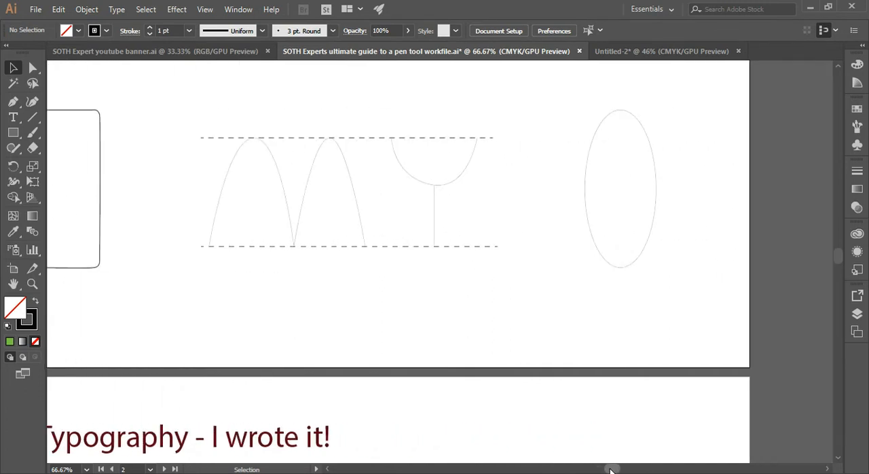
left_click(13, 101)
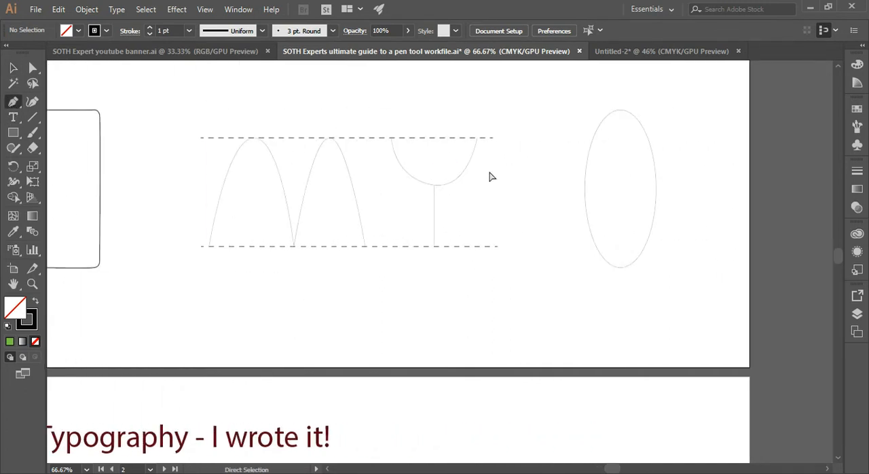
key("ctrl+equal")
key("ctrl+equal")
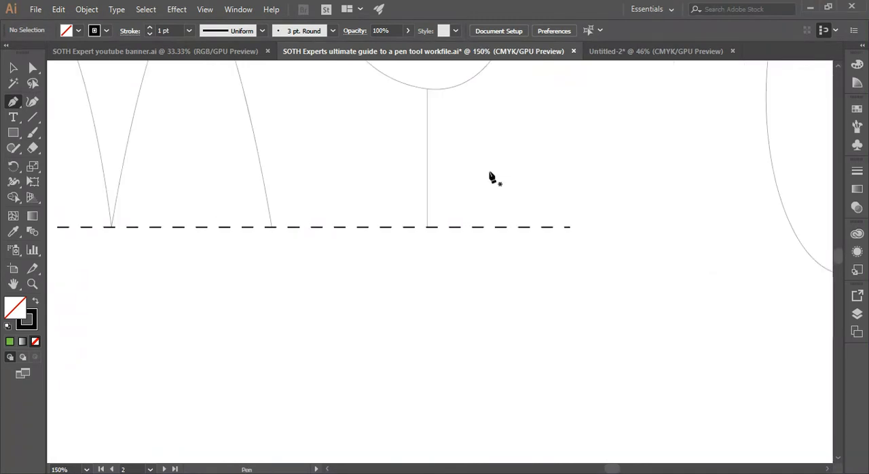
left_click_drag(615, 468, 630, 470)
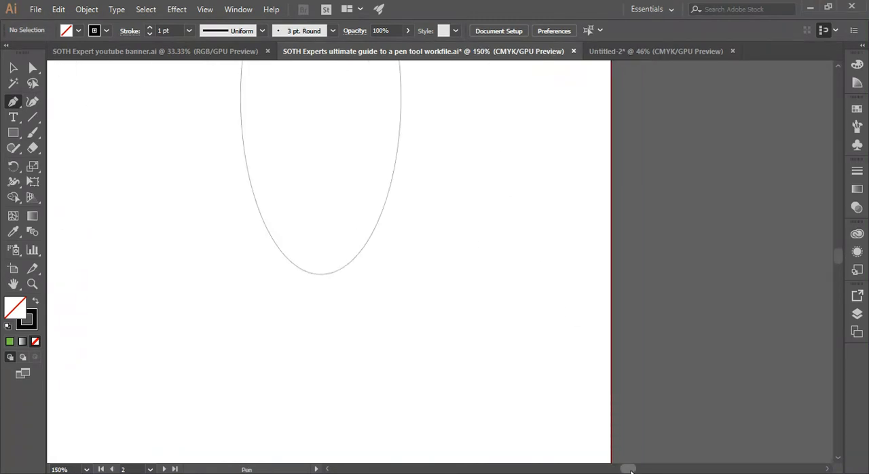
scroll(840, 256, "up", 5)
scroll(839, 251, "down", 2)
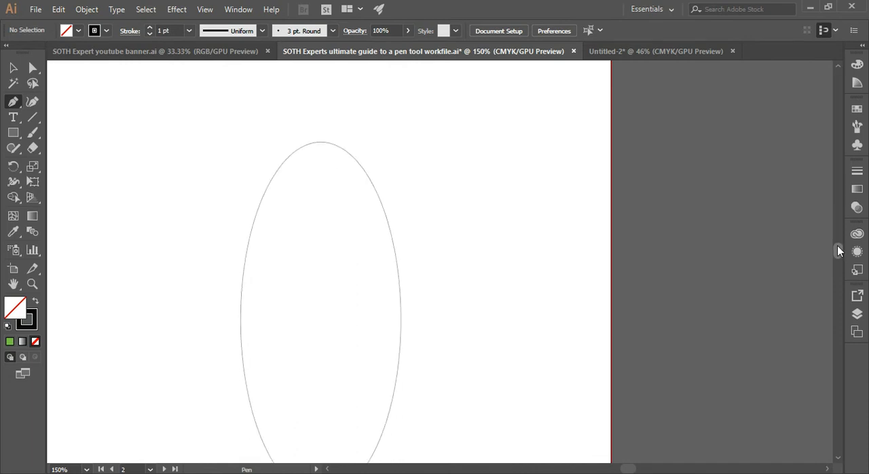
left_click(249, 240)
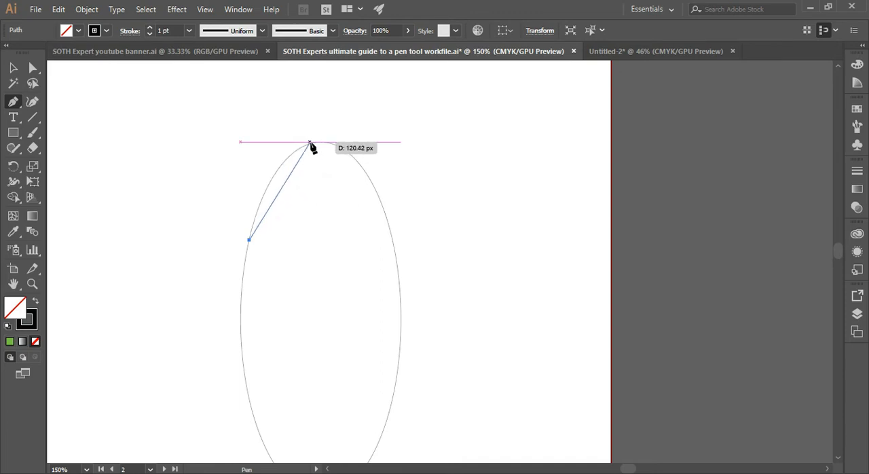
left_click_drag(341, 145, 372, 136)
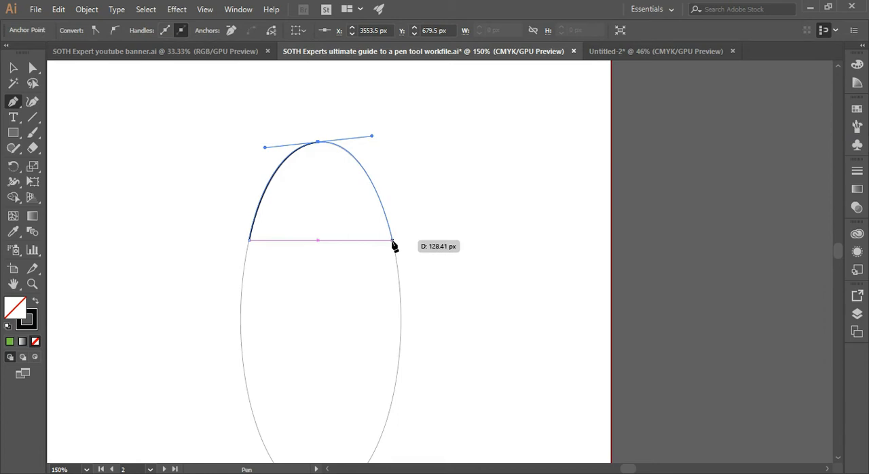
left_click(393, 241)
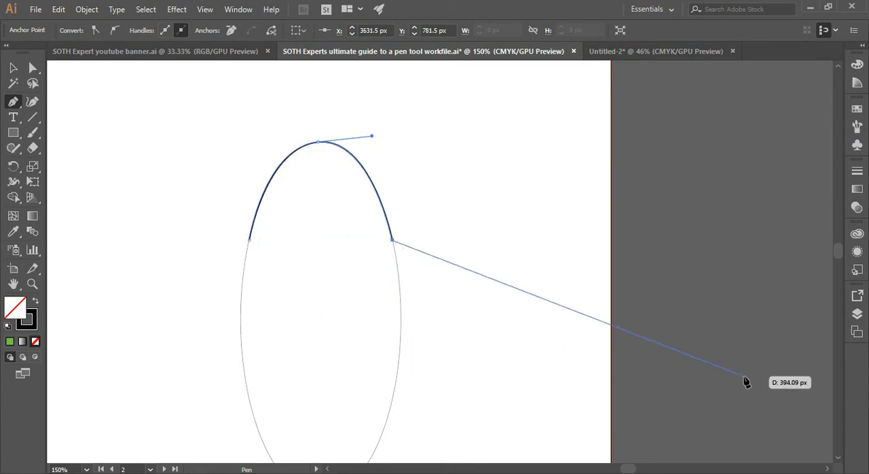
scroll(842, 254, "down", 5)
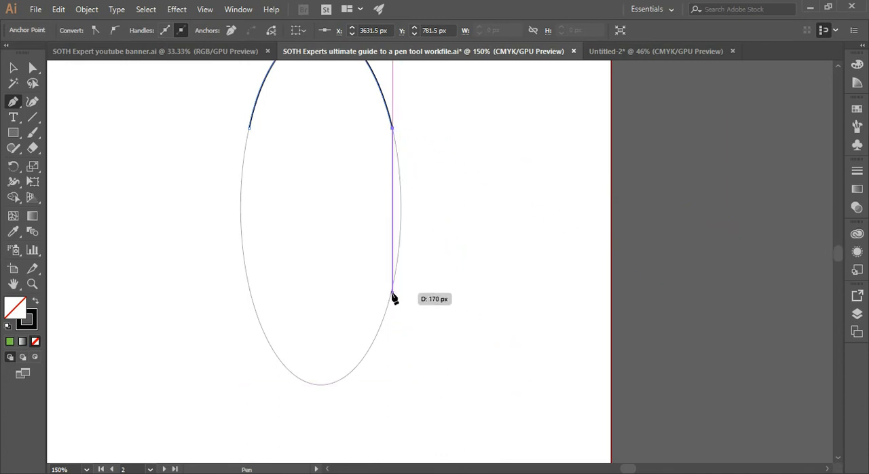
left_click_drag(393, 293, 373, 364)
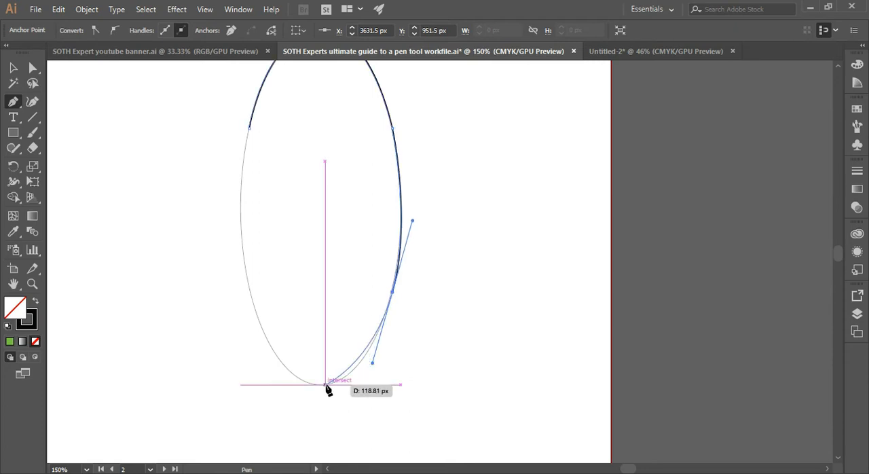
left_click_drag(322, 386, 290, 377)
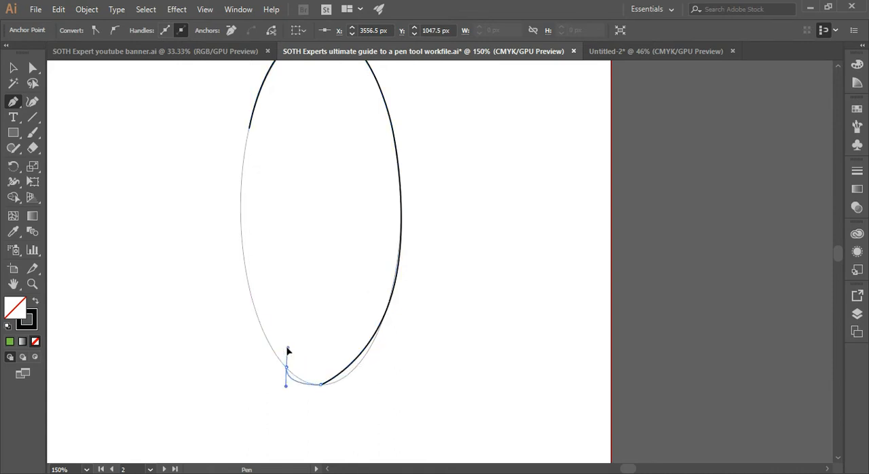
left_click_drag(271, 347, 272, 347)
key("ctrl+z")
key("ctrl+z")
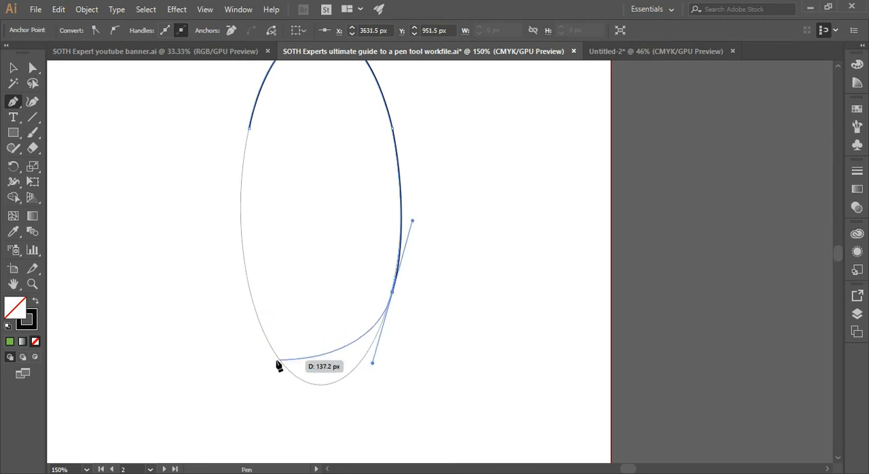
Curve the path around the bottom of the ellipse, close it at the starting anchor on the upper left, and deselect it.
left_click_drag(277, 354, 227, 287)
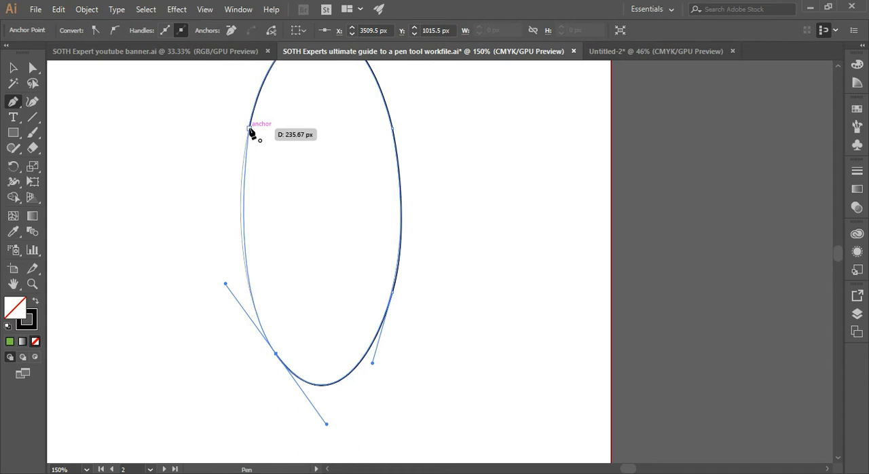
left_click(249, 129)
left_click(249, 129)
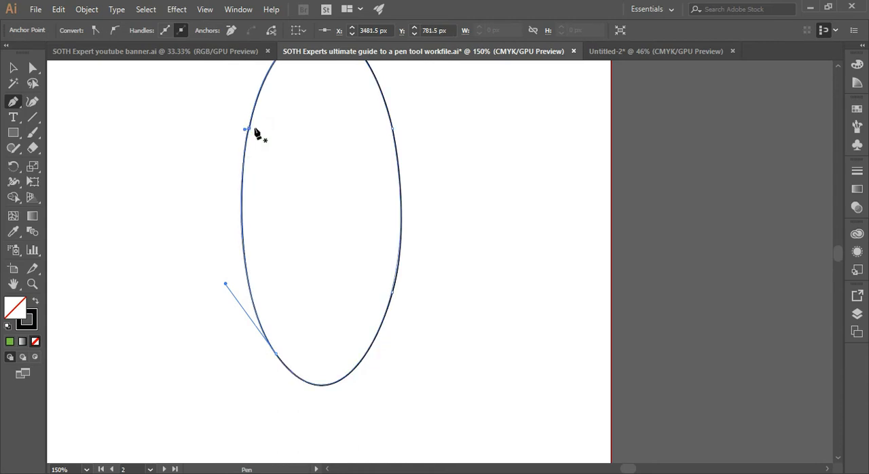
key("ctrl+minus")
key("ctrl+minus")
key("ctrl+minus")
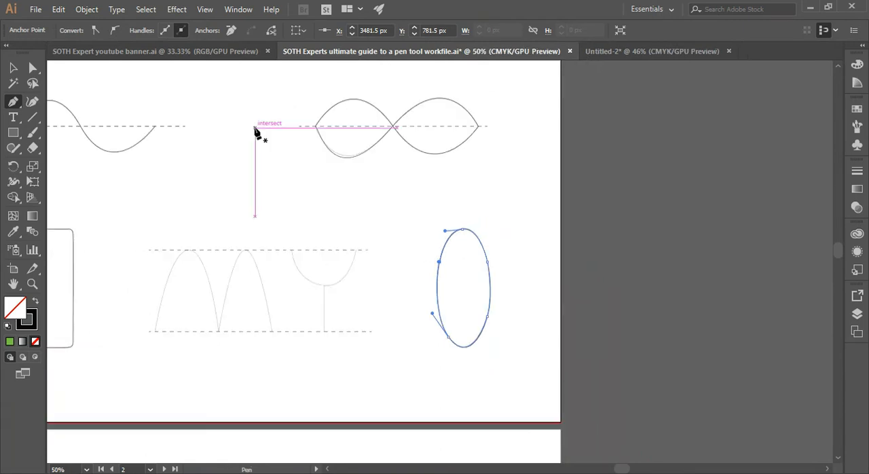
left_click(12, 70)
left_click(148, 212)
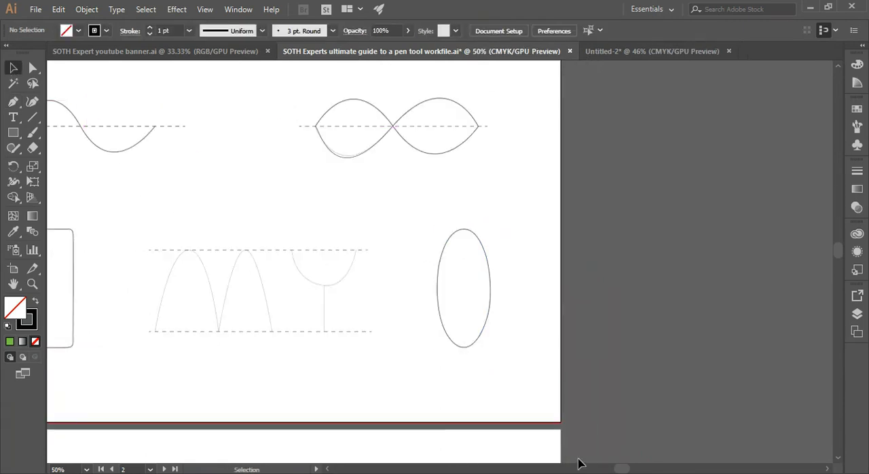
Trace the first arch of the M template with the Pen tool, from its lower start over the peak to the middle valley.
left_click_drag(624, 470, 609, 472)
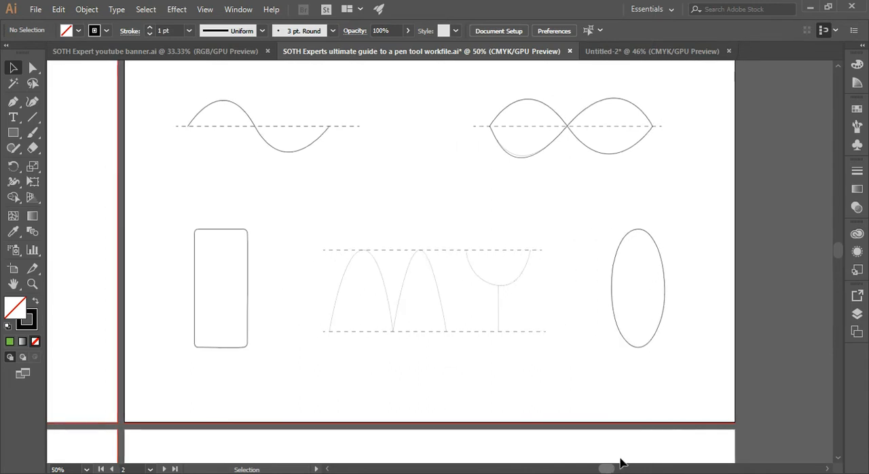
key("ctrl+equal")
key("ctrl+equal")
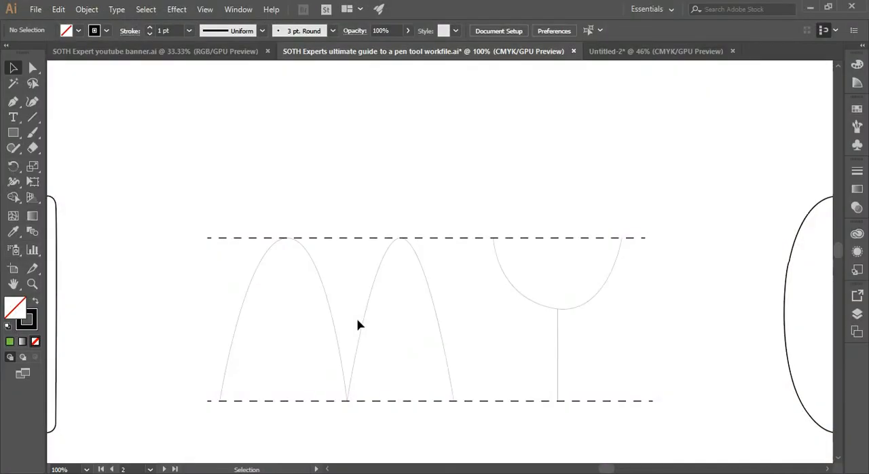
left_click(14, 103)
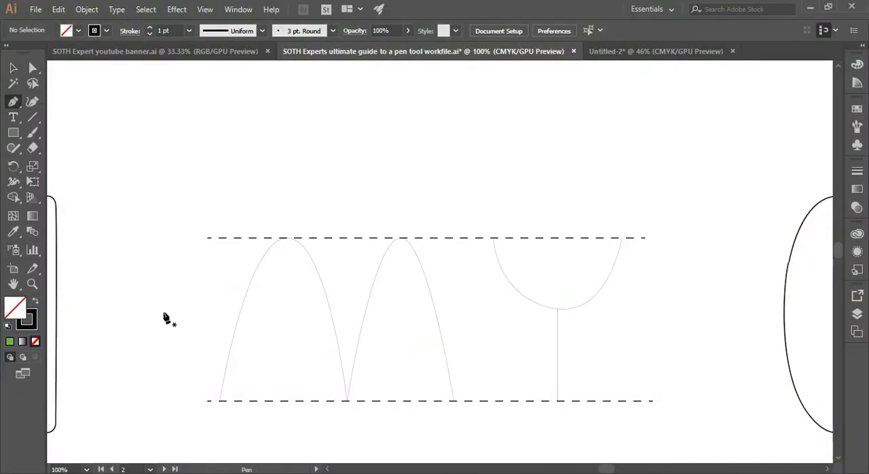
left_click(220, 401)
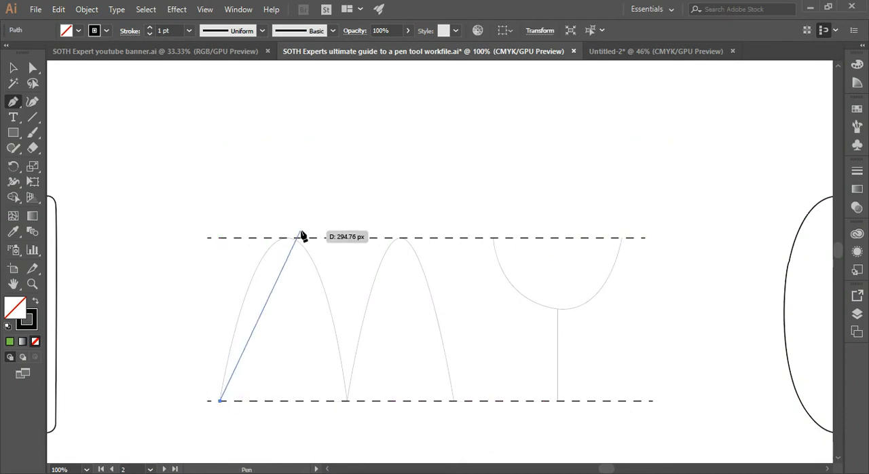
left_click_drag(287, 238, 326, 243)
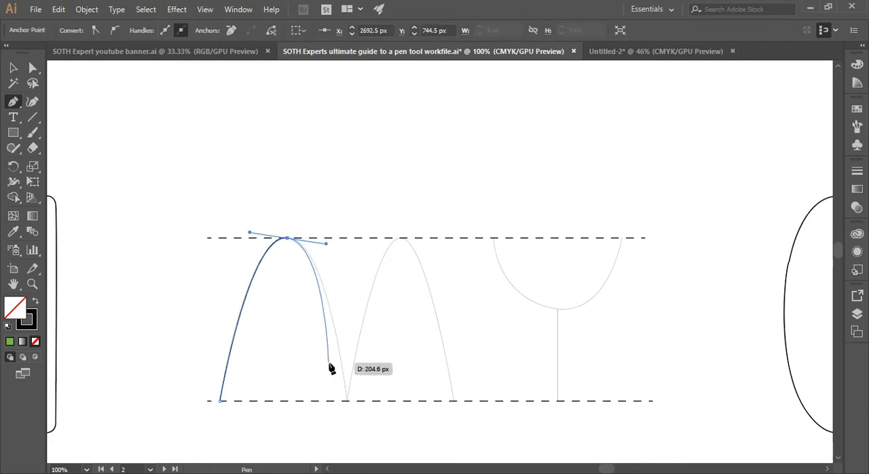
left_click(347, 400)
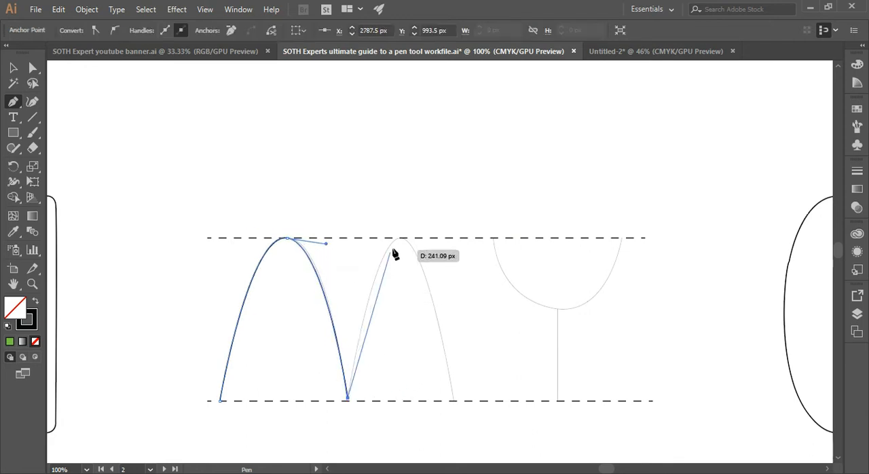
Extend the M path over its second arch down to the lower dashed line and deselect it.
left_click_drag(401, 238, 427, 237)
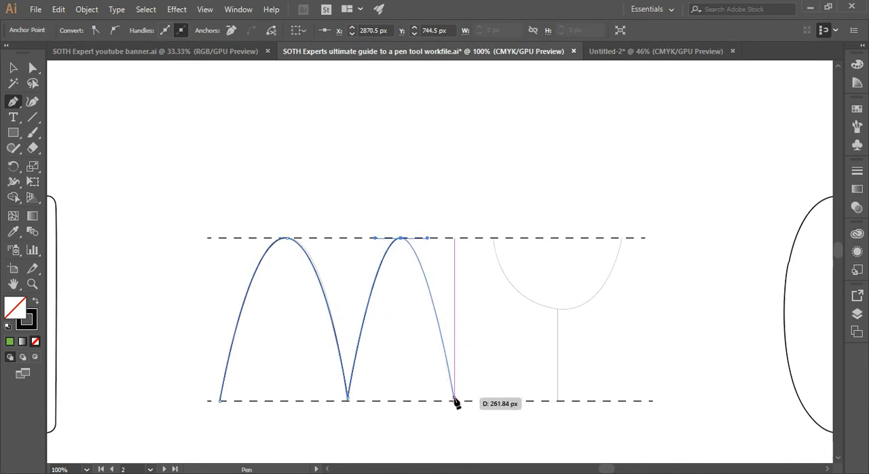
left_click(454, 400)
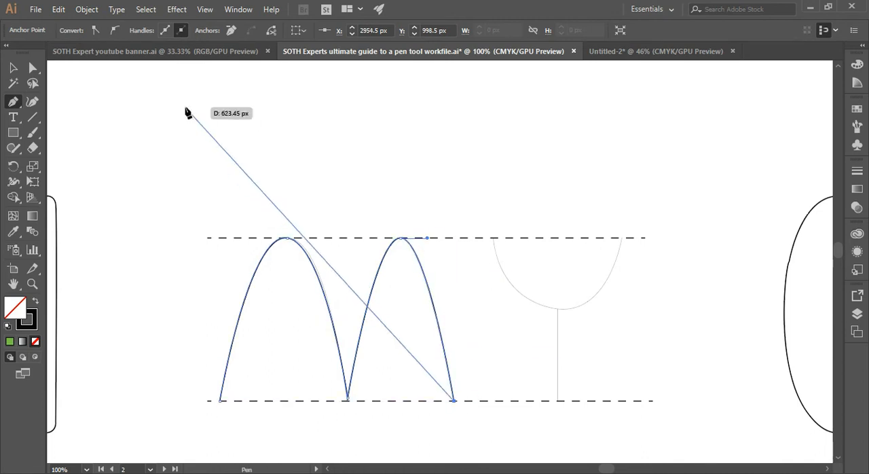
left_click(14, 68)
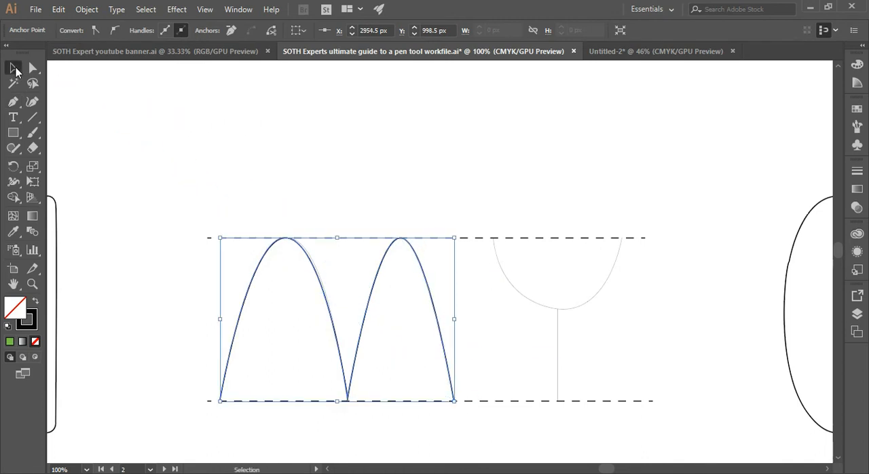
left_click(280, 158)
Trace the bowl of the Y template with the Pen tool between its two ends on the upper dashed line.
left_click(12, 103)
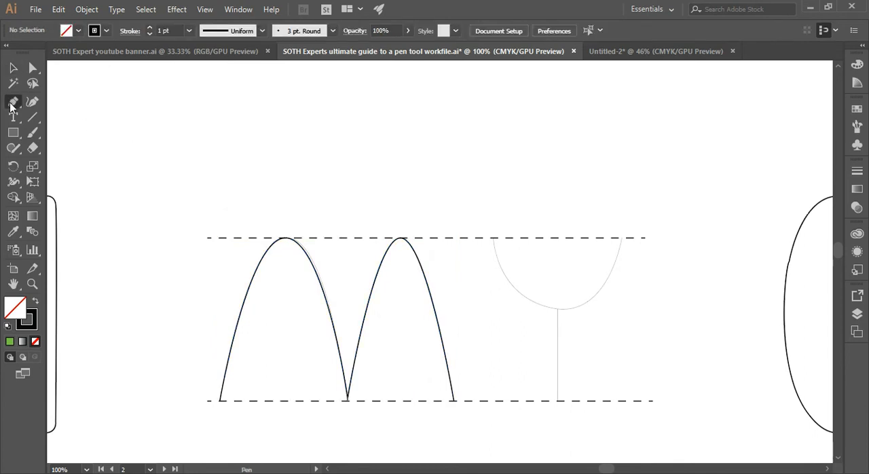
left_click(494, 239)
left_click_drag(557, 309, 613, 306)
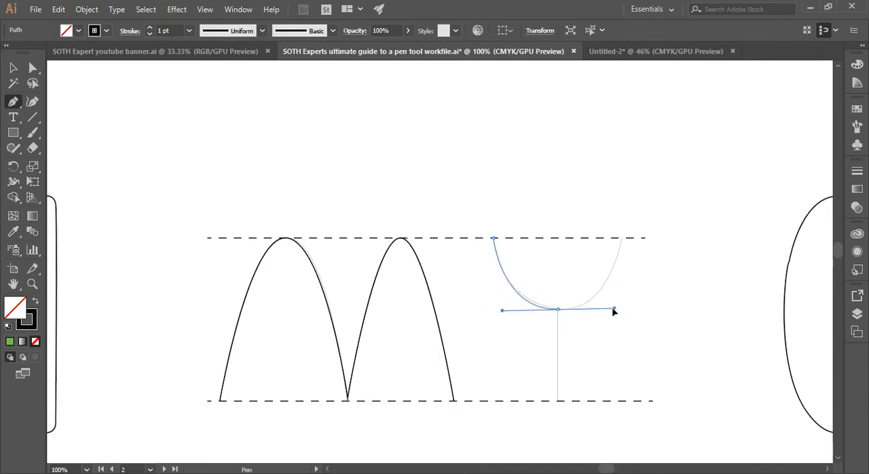
left_click(621, 238)
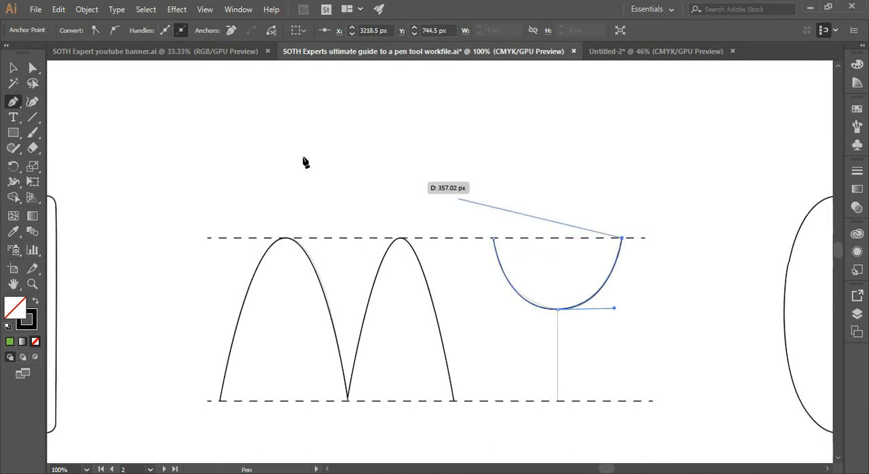
left_click(13, 68)
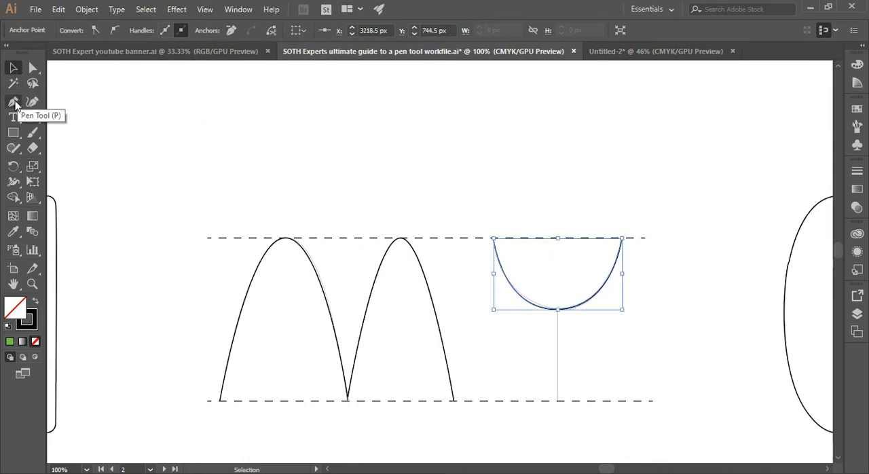
Trace the Y's vertical stem as a separate straight path from the lower dashed line up to the bowl, and deselect it.
left_click(13, 101)
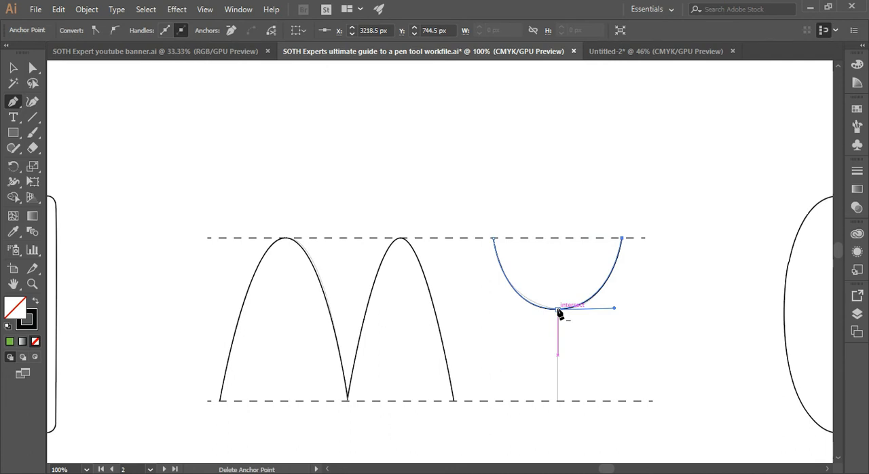
left_click(558, 401)
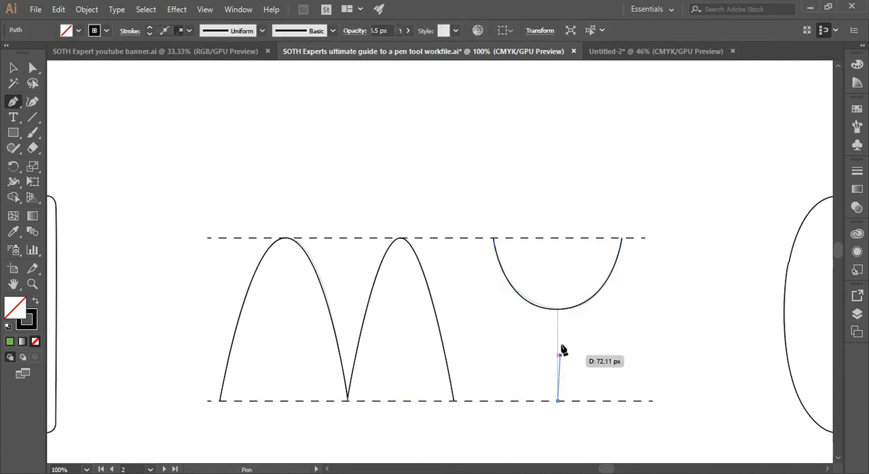
left_click(558, 310)
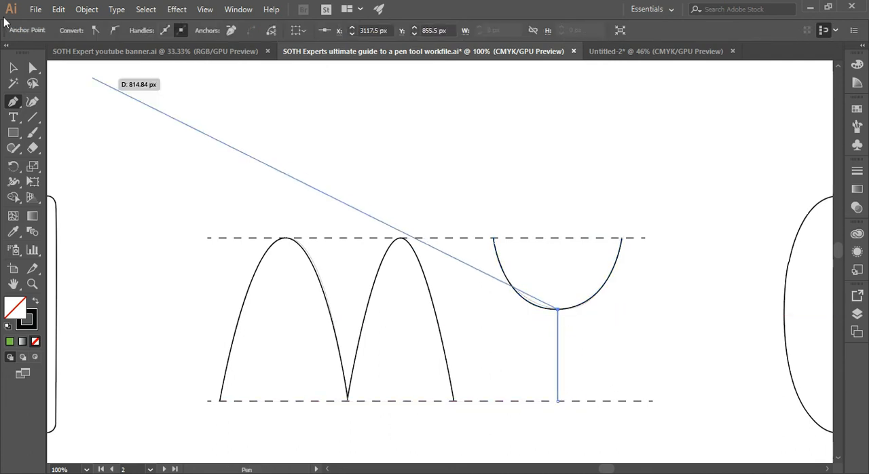
left_click(13, 68)
left_click(146, 155)
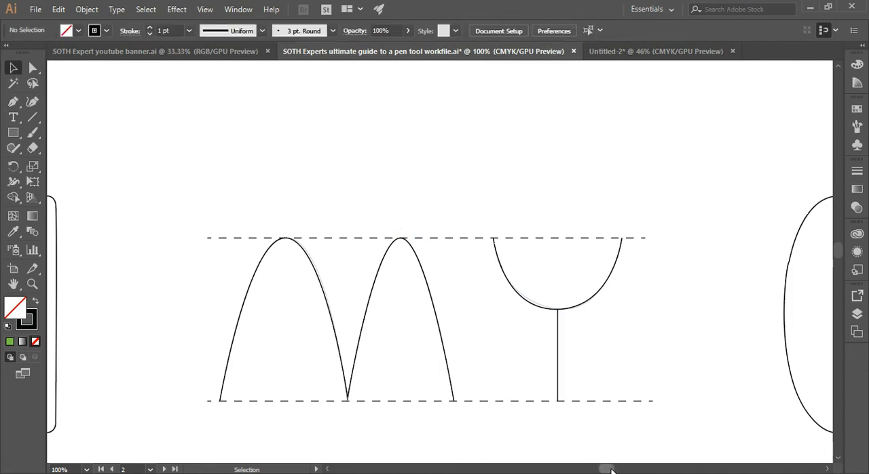
Select the rabbit on the 'Petty' issues artboard to pick up its light grey fill with no stroke, and deselect it.
left_click_drag(612, 470, 552, 470)
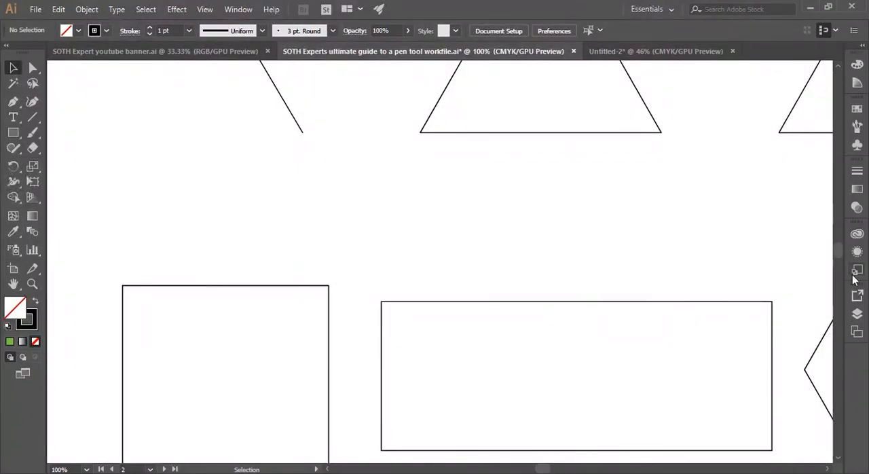
left_click_drag(837, 251, 839, 274)
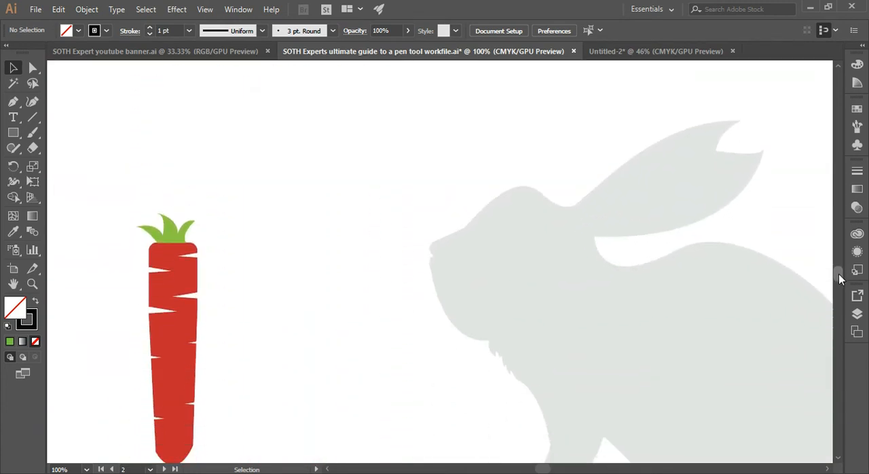
key("ctrl+minus")
key("ctrl+minus")
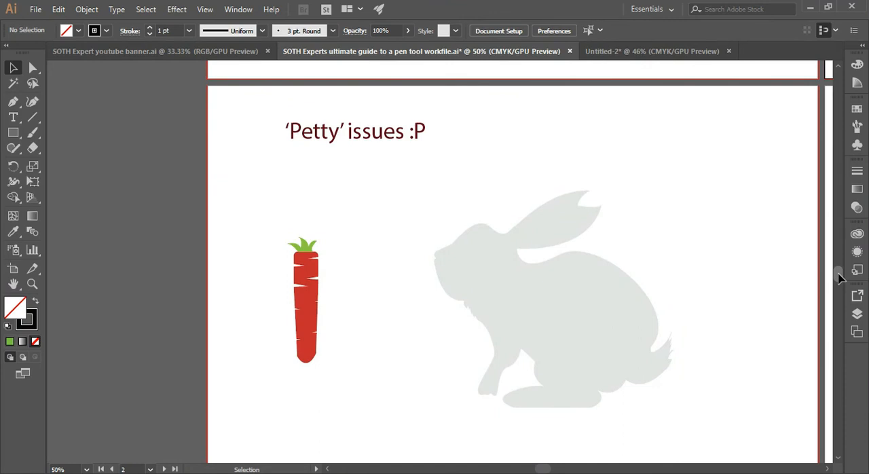
key("ctrl+plus")
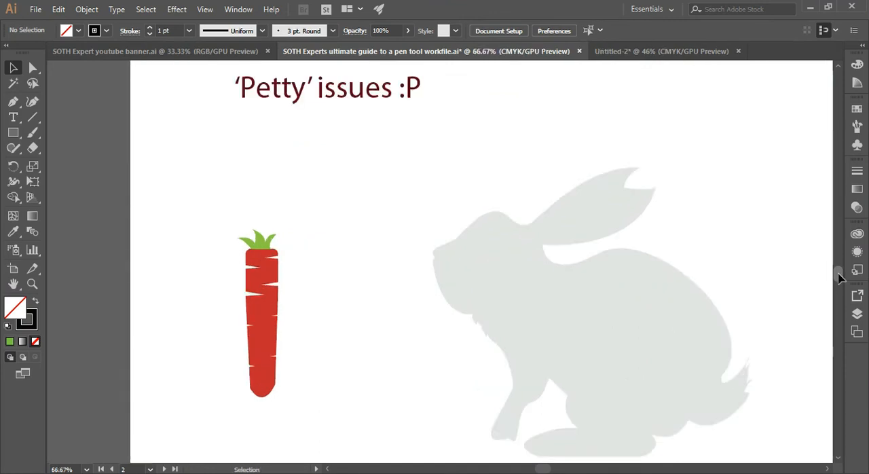
left_click(542, 284)
key("ctrl+shift+a")
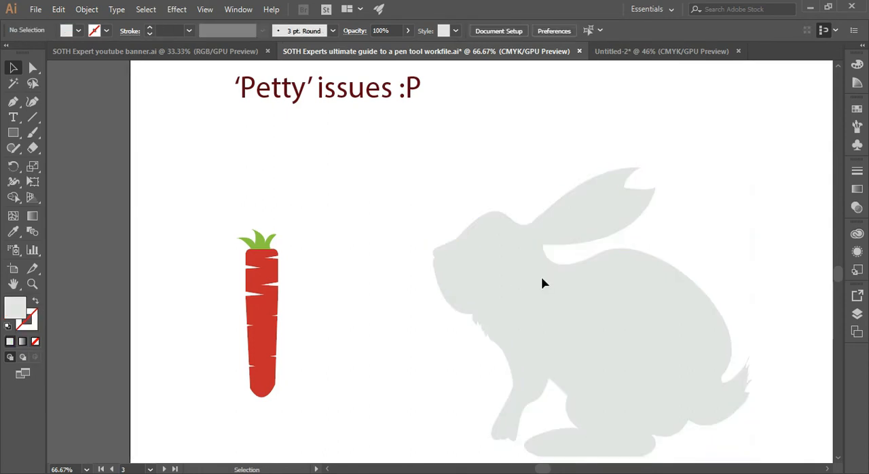
Trace the rabbit's outline with the Pen tool from above the nose over the forehead and along the ear's upper edge to its tip.
left_click_drag(542, 469, 547, 470)
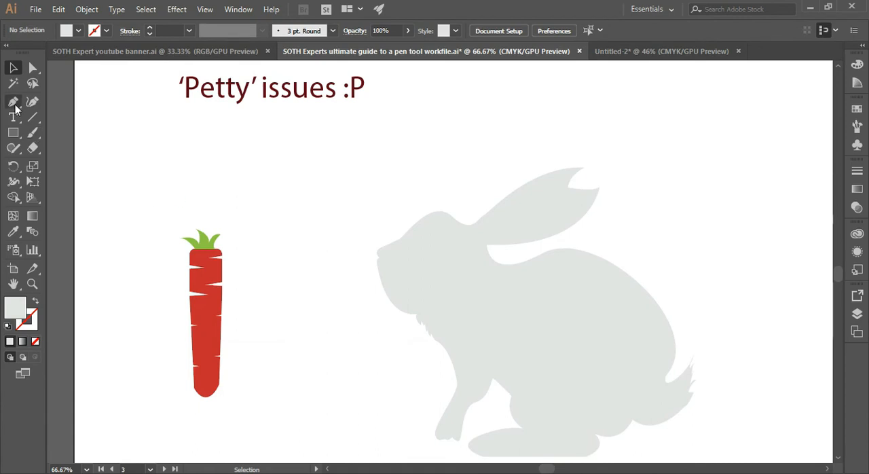
key("ctrl+plus")
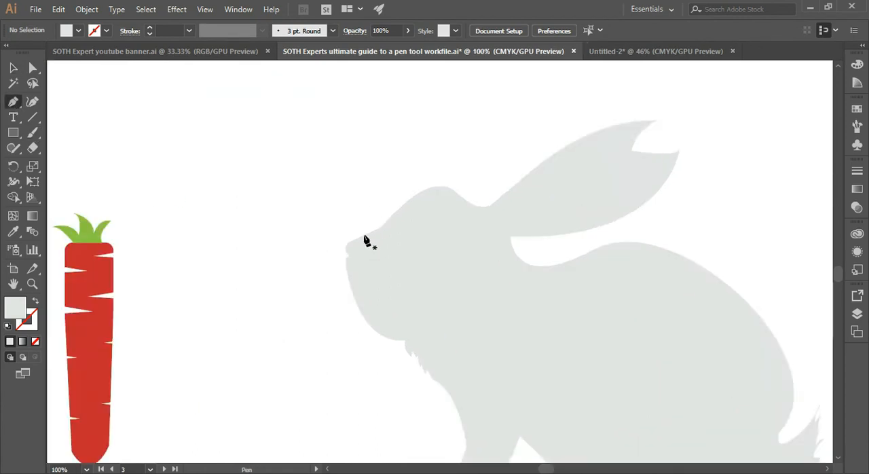
left_click_drag(364, 240, 486, 206)
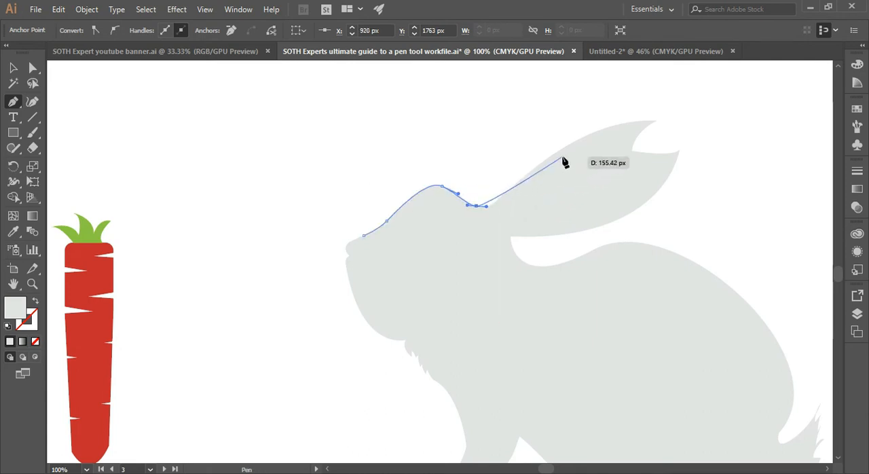
left_click_drag(547, 159, 578, 135)
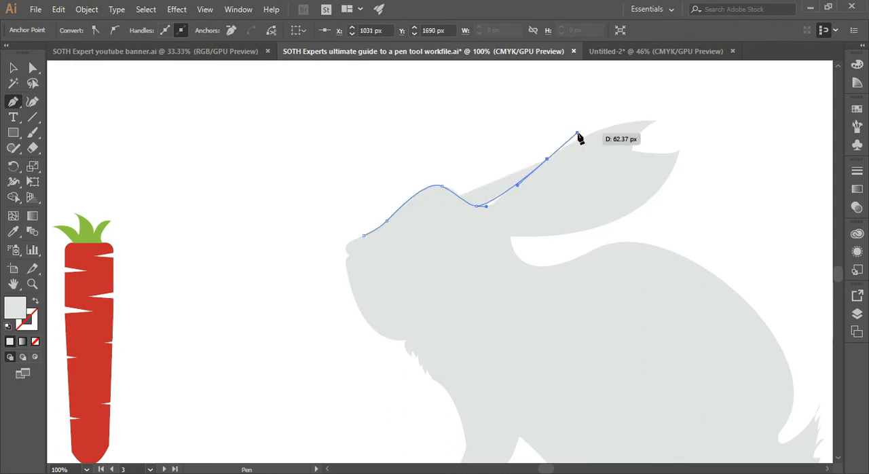
key("ctrl+z")
left_click_drag(501, 199, 510, 195)
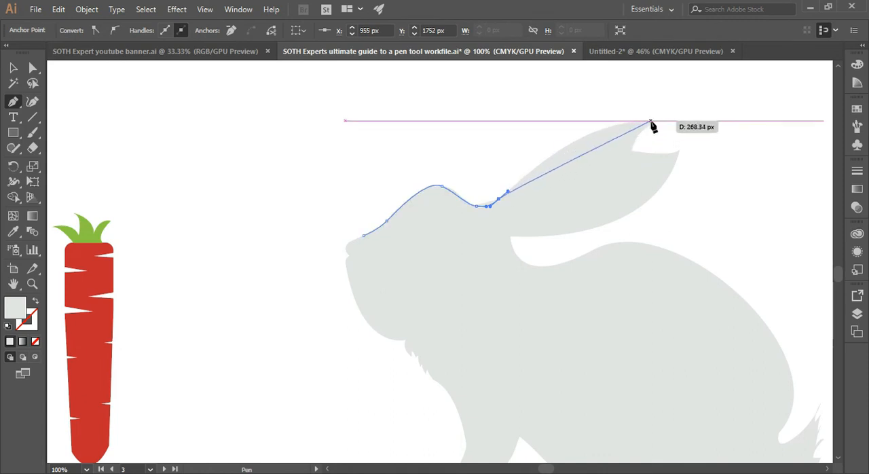
left_click_drag(654, 121, 719, 132)
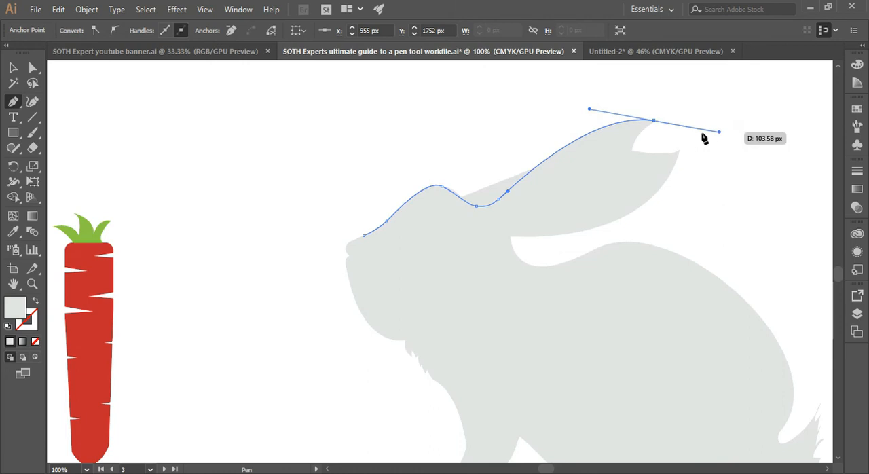
Continue the path around the notch in the ear tip and along the ear's underside to its base, and deselect it.
left_click_drag(654, 121, 633, 170)
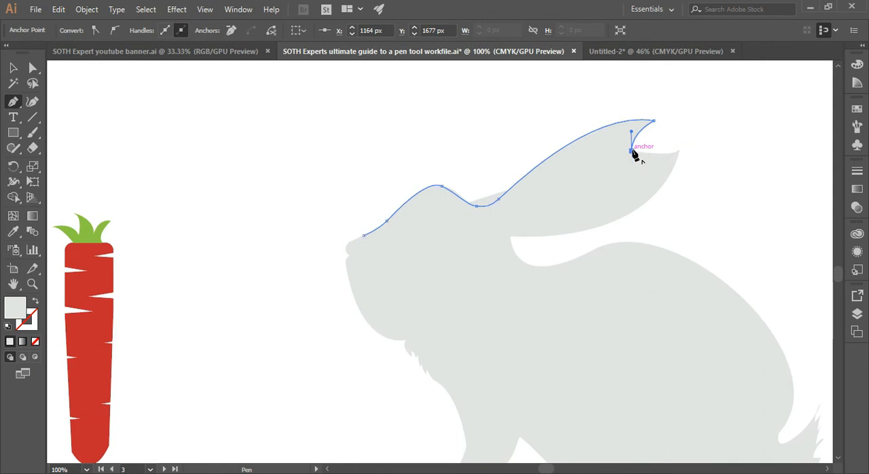
mouse_move(680, 151)
left_mouse_down()
mouse_move(688, 156)
mouse_move(681, 153)
mouse_move(689, 141)
left_mouse_up()
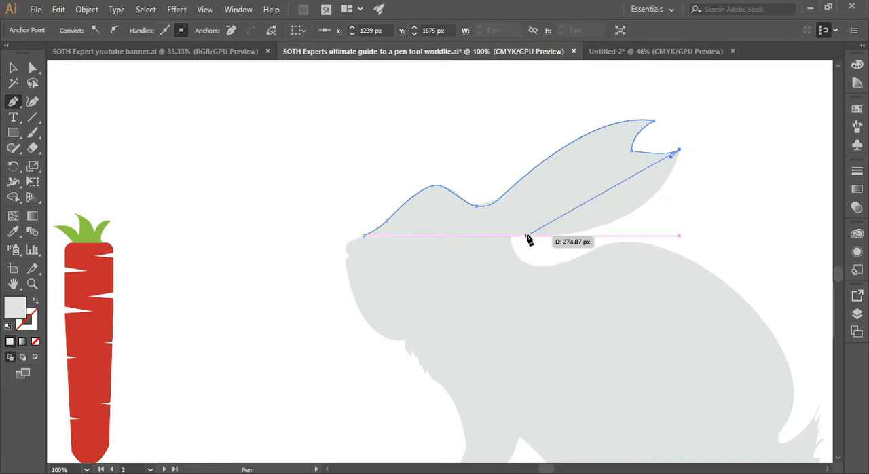
left_click_drag(511, 236, 353, 235)
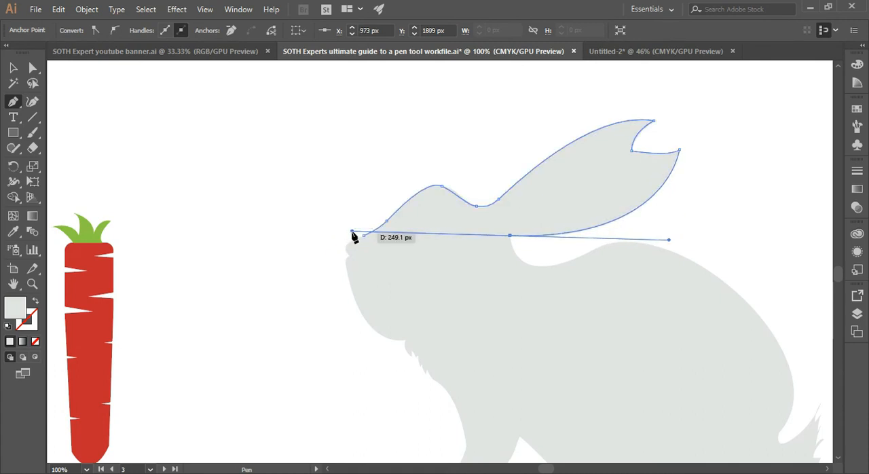
left_click(510, 236)
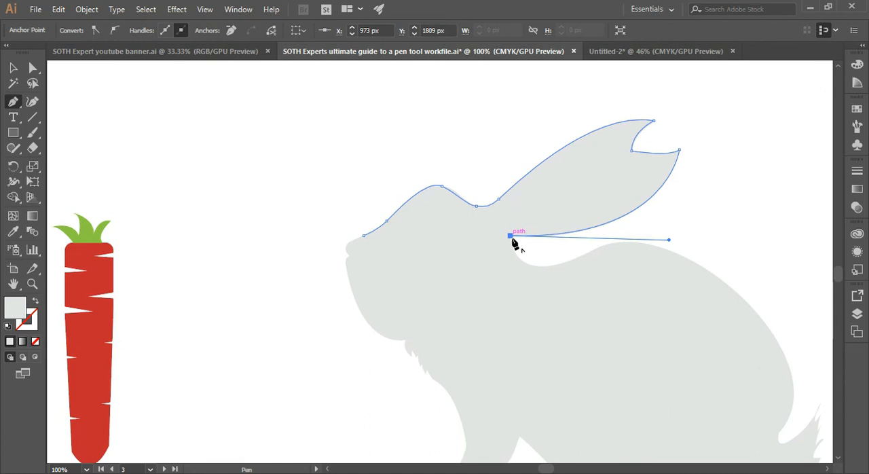
left_click(14, 67)
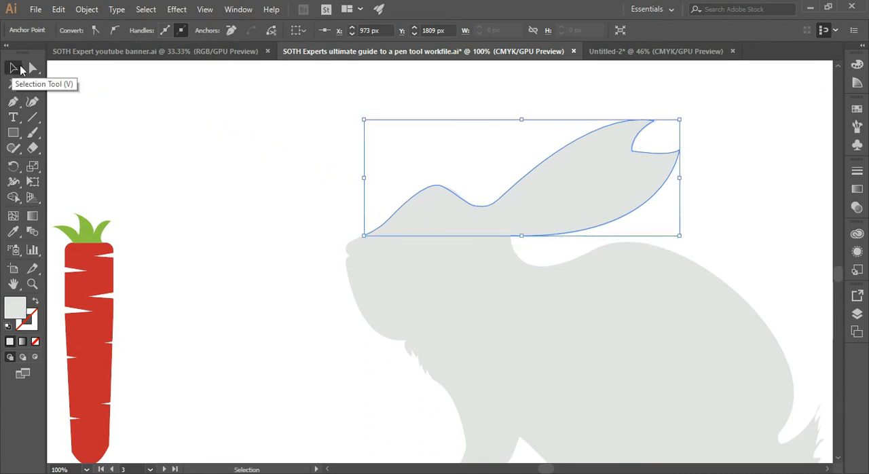
left_click(242, 136)
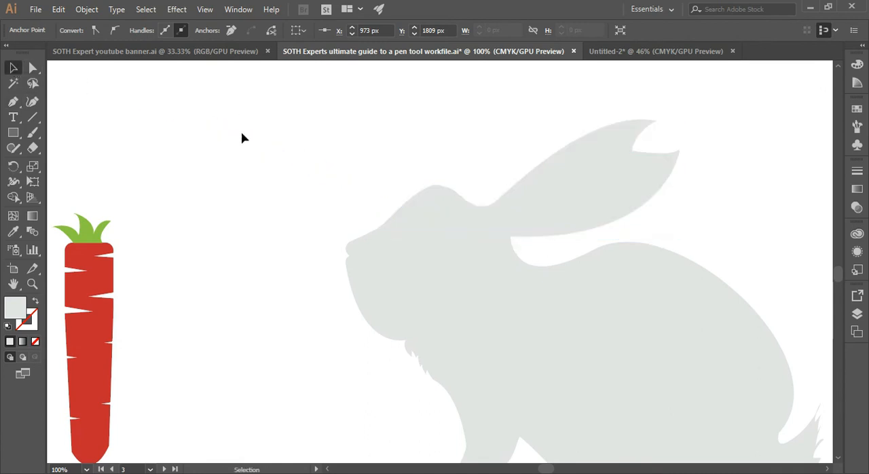
Set the traced head and ear path's fill to None and resume the path from the ear's base with the Pen tool.
left_click(466, 205)
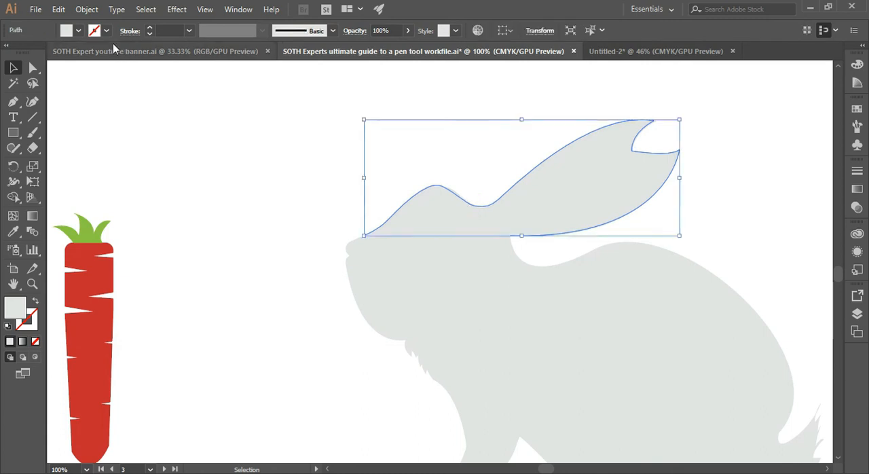
left_click(77, 31)
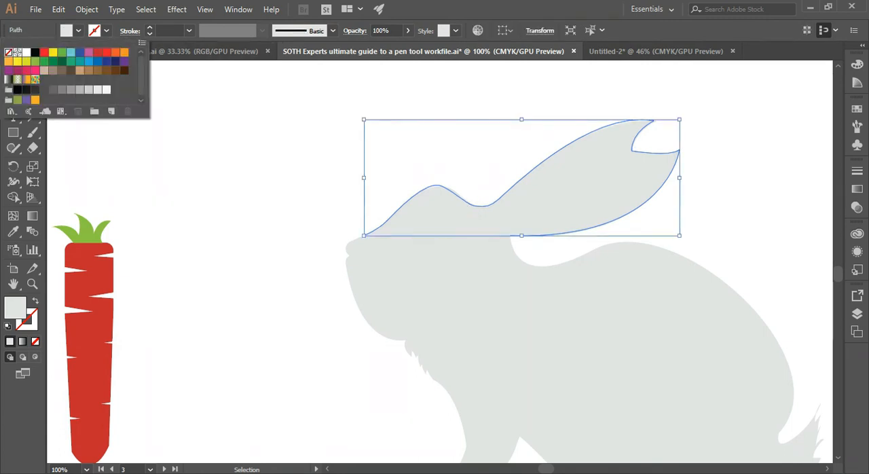
left_click(8, 52)
left_click(186, 170)
left_click(15, 101)
left_click(511, 240)
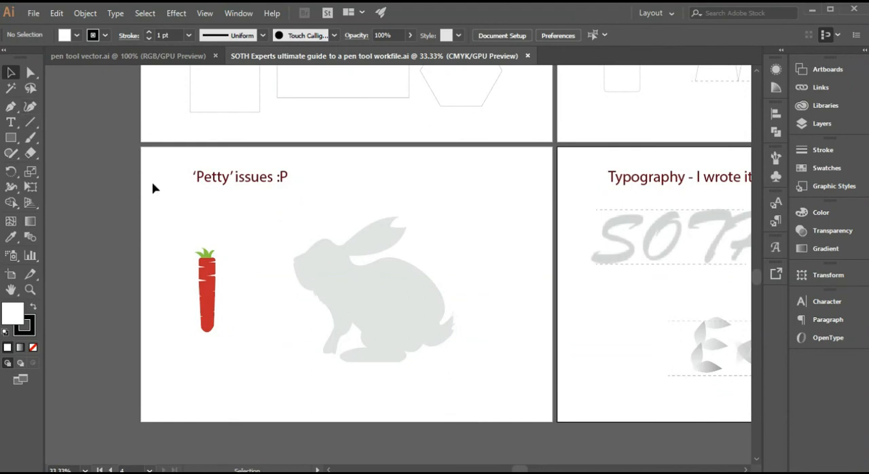
Lock the rabbit template on the 'Petty' issues artboard and activate the Pen tool for tracing it.
key("p")
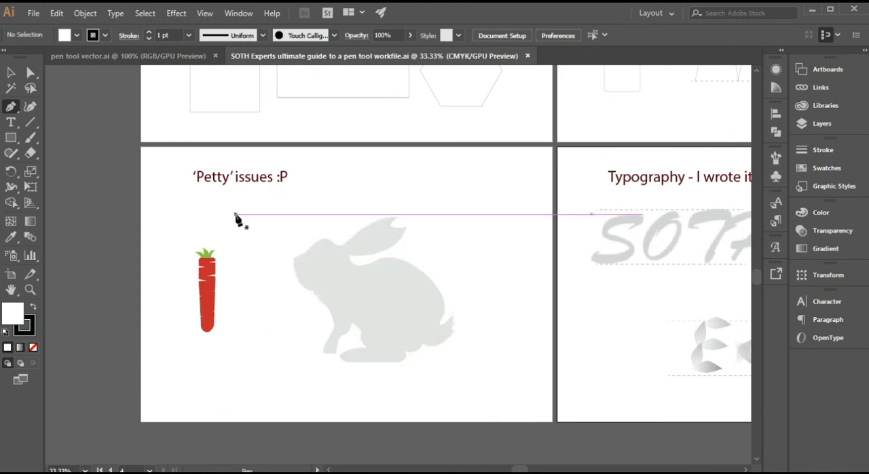
key("v")
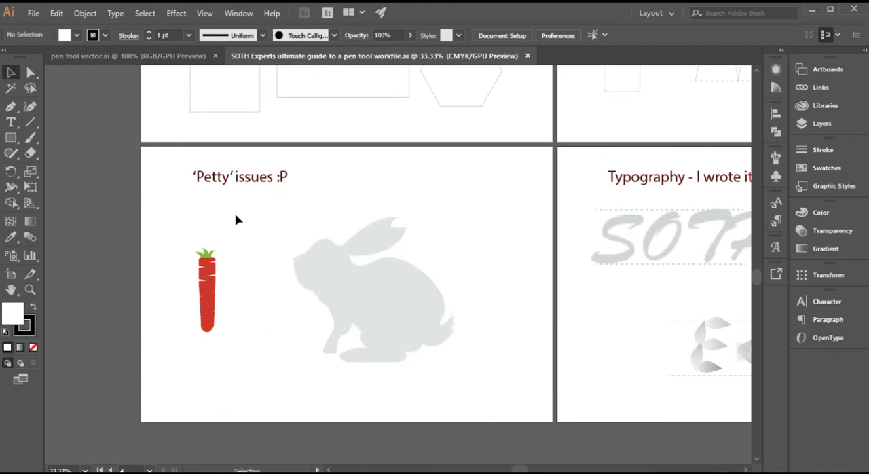
left_click(342, 284)
key("ctrl+2")
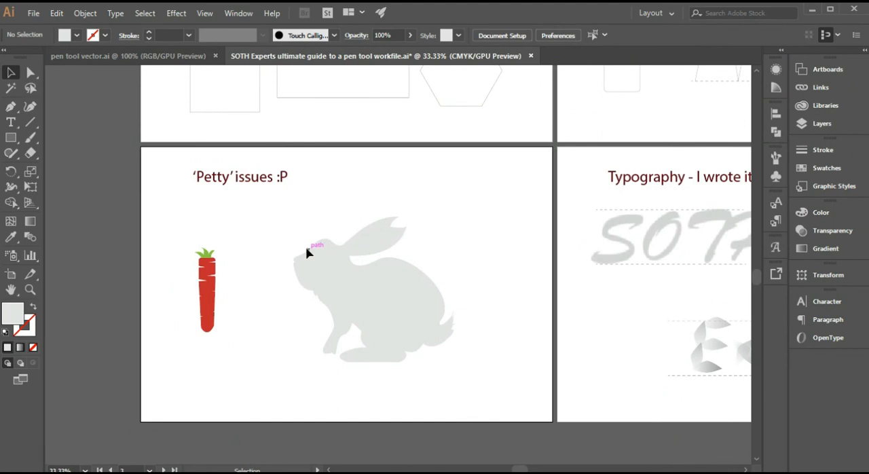
key("p")
key("ctrl+equal")
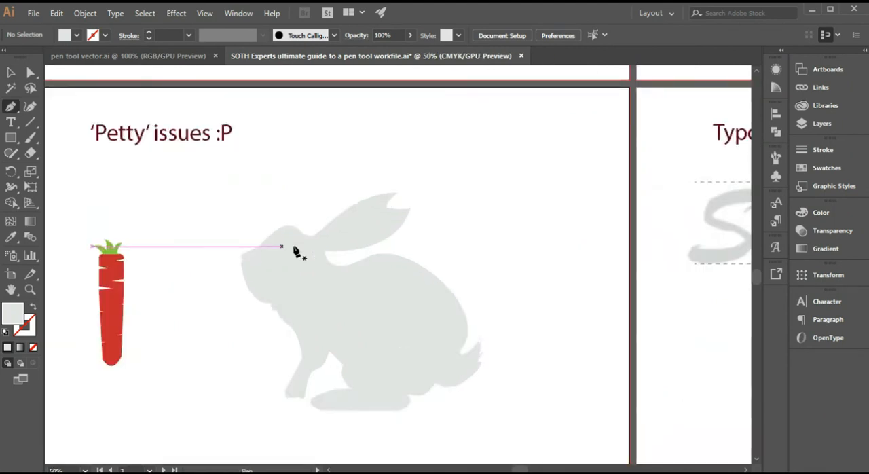